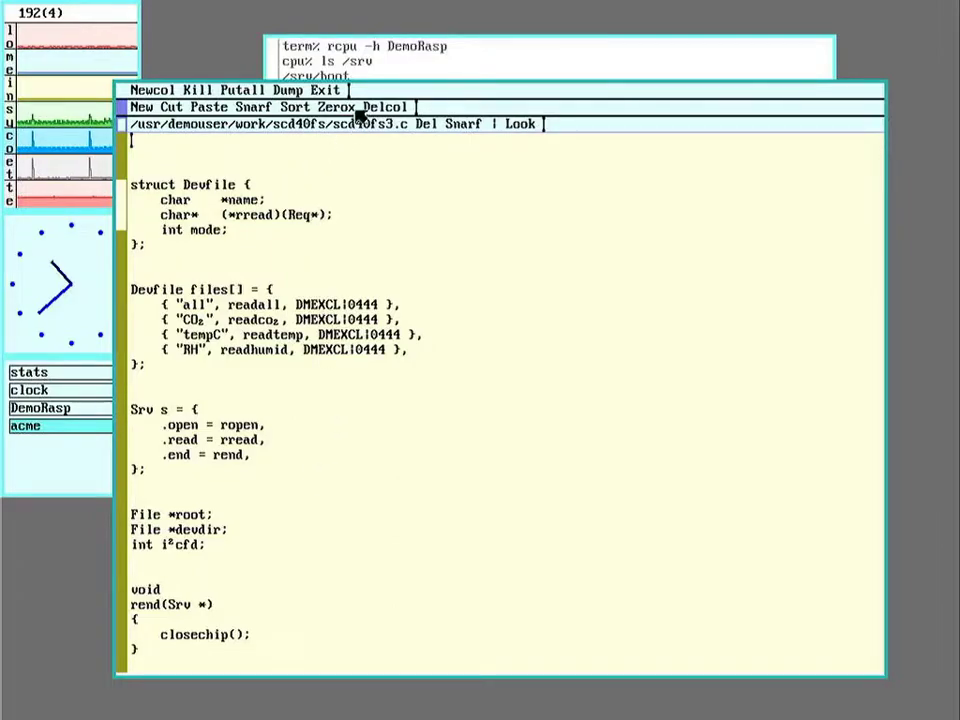
Exit acme, switch to the DemoRasp session and mount /srv/scd40 on /n with the -b option
middle_click(325, 90)
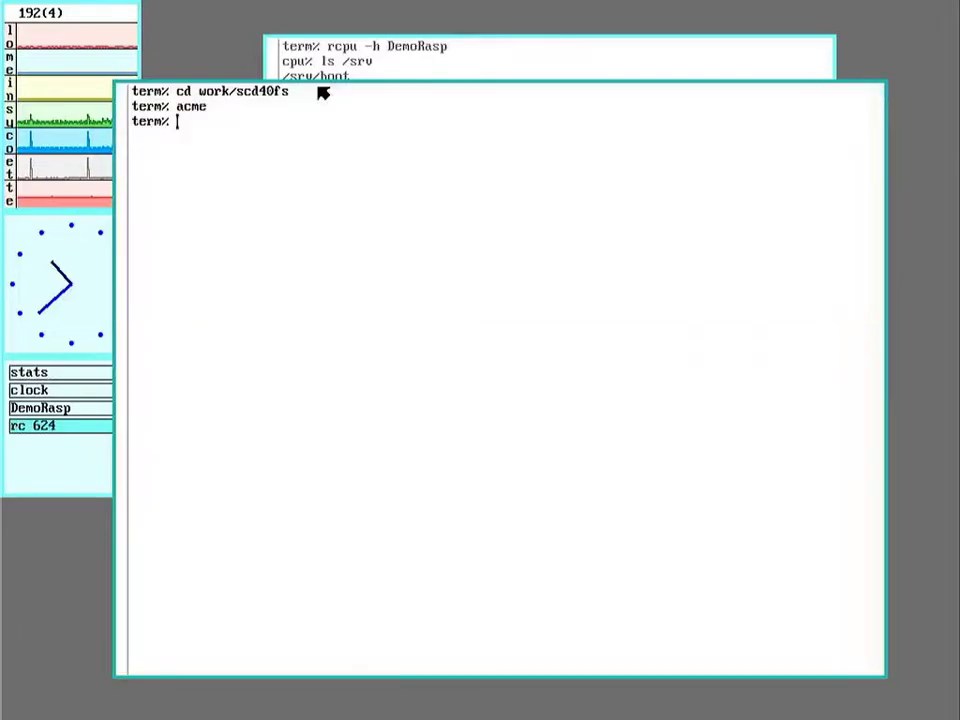
click(448, 46)
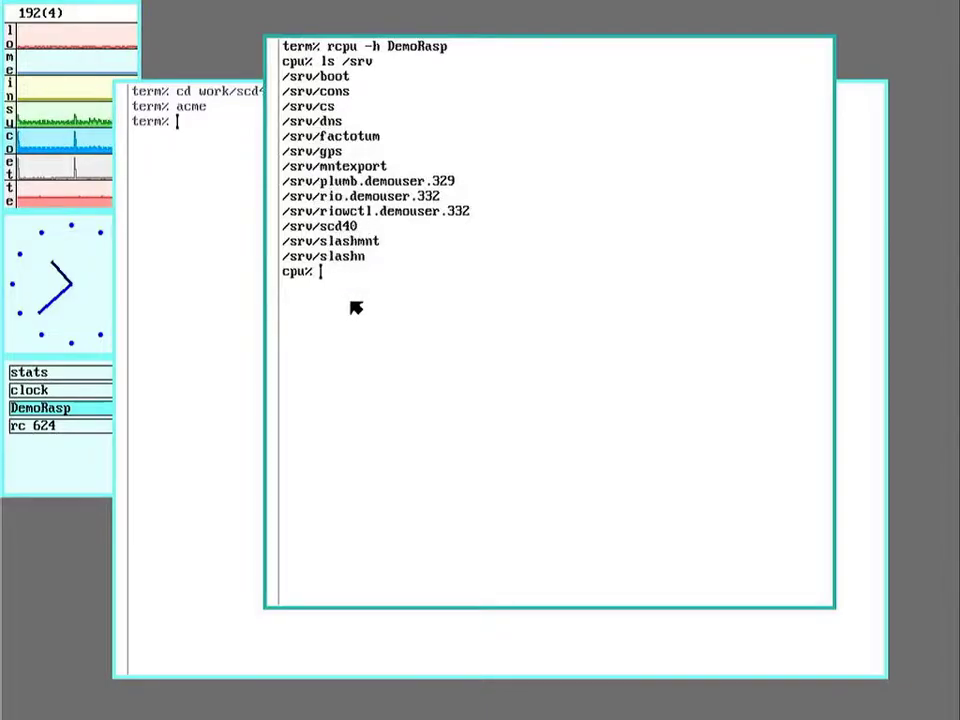
text(mount )
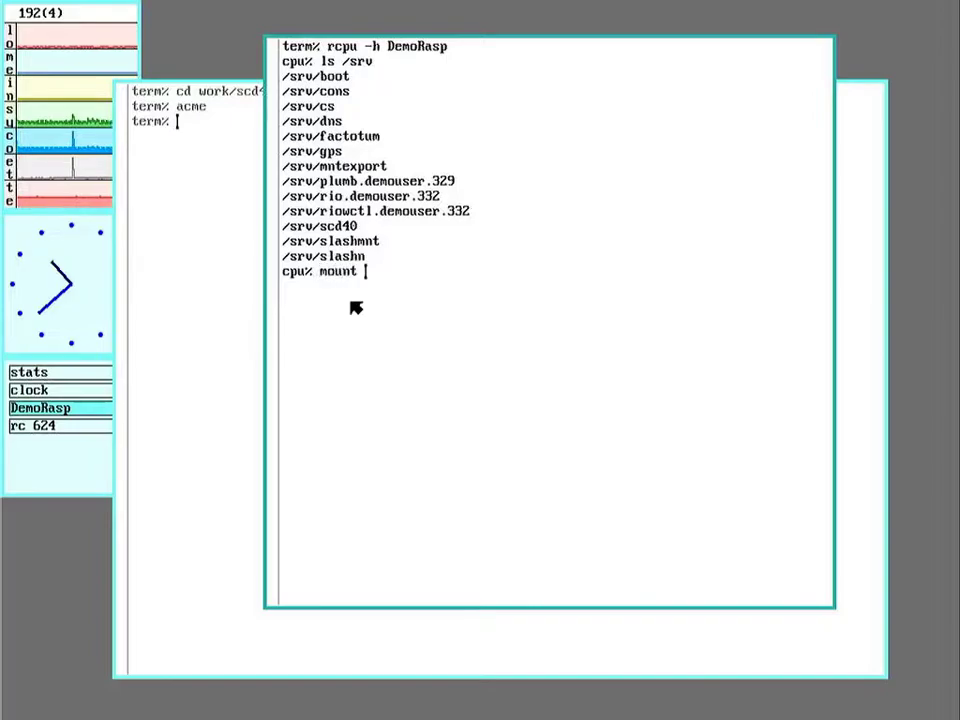
text(-)
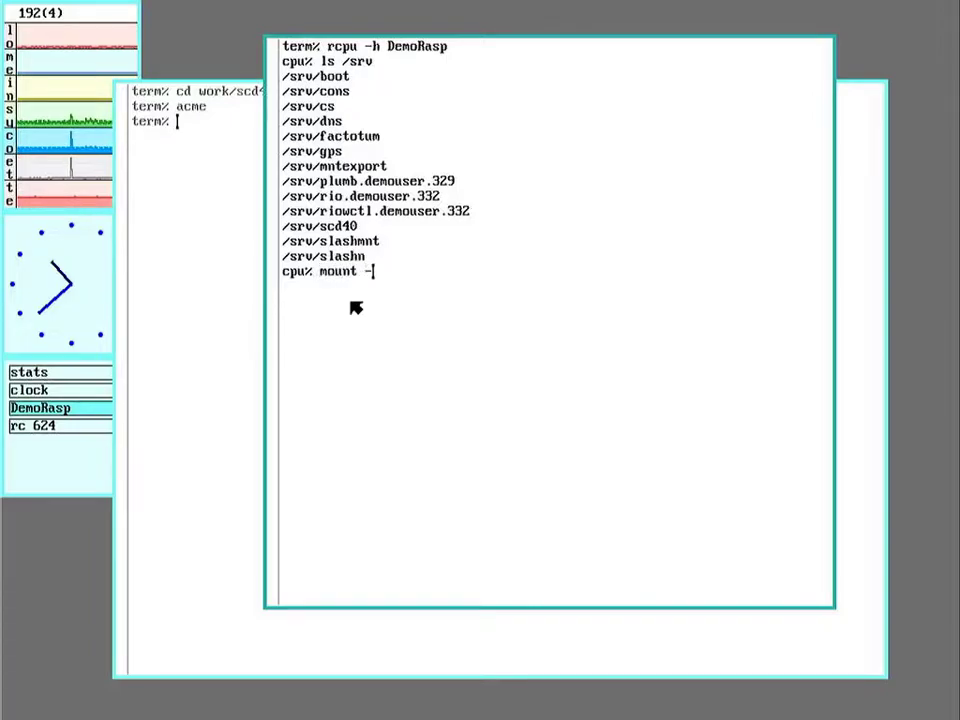
text(b /srv/)
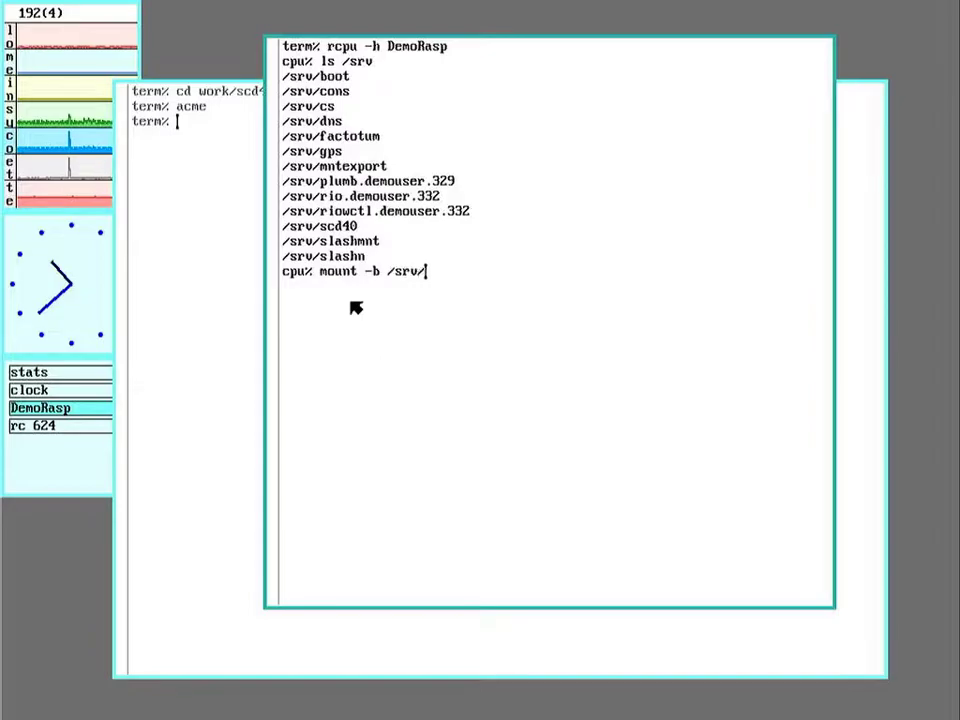
text(scd40 /n)
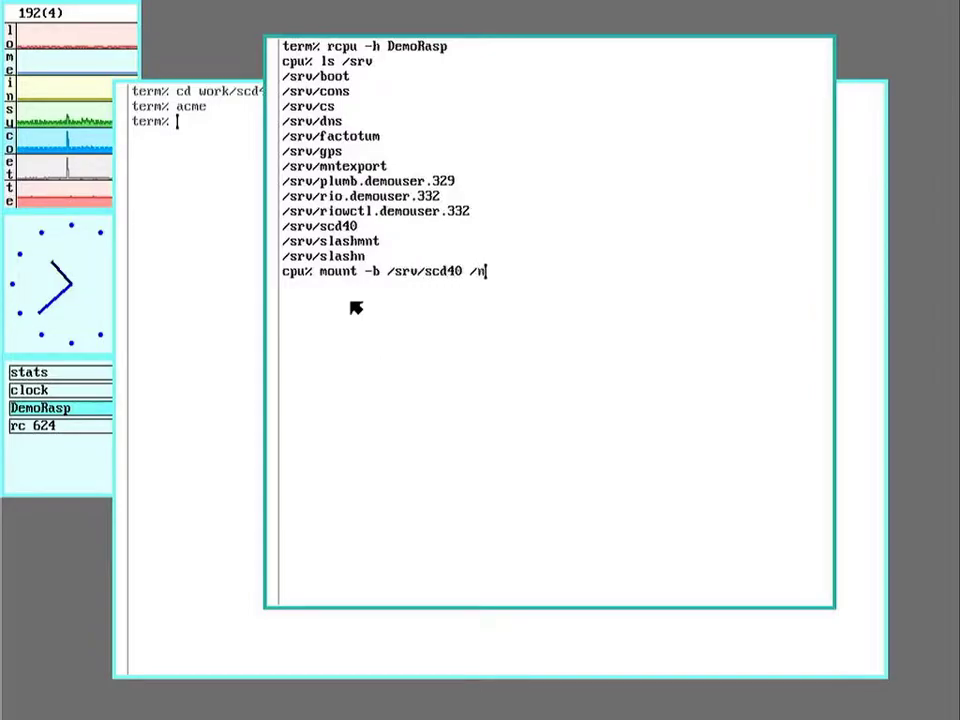
key(Return)
Change to the /n/scd40 directory and list its files in long format
text(c)
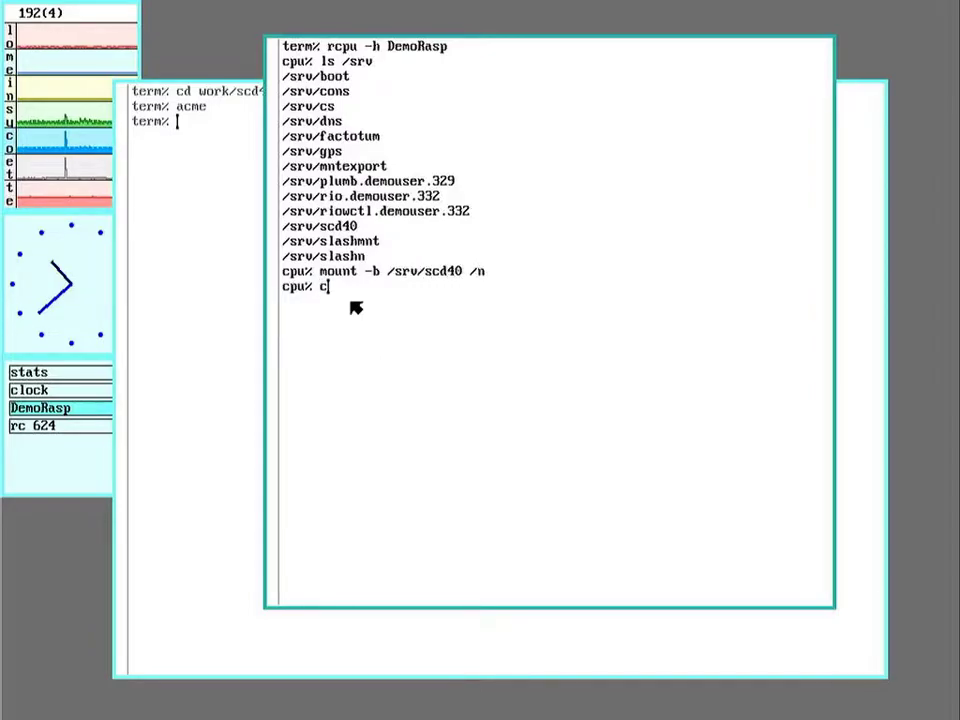
text(d /n/scd40)
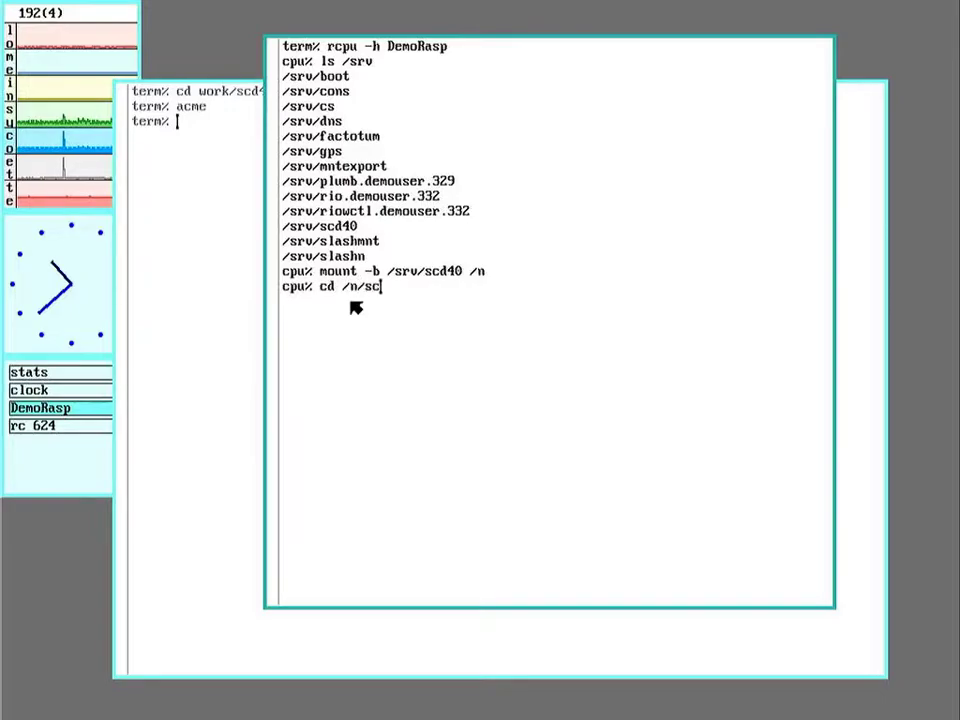
key(Return)
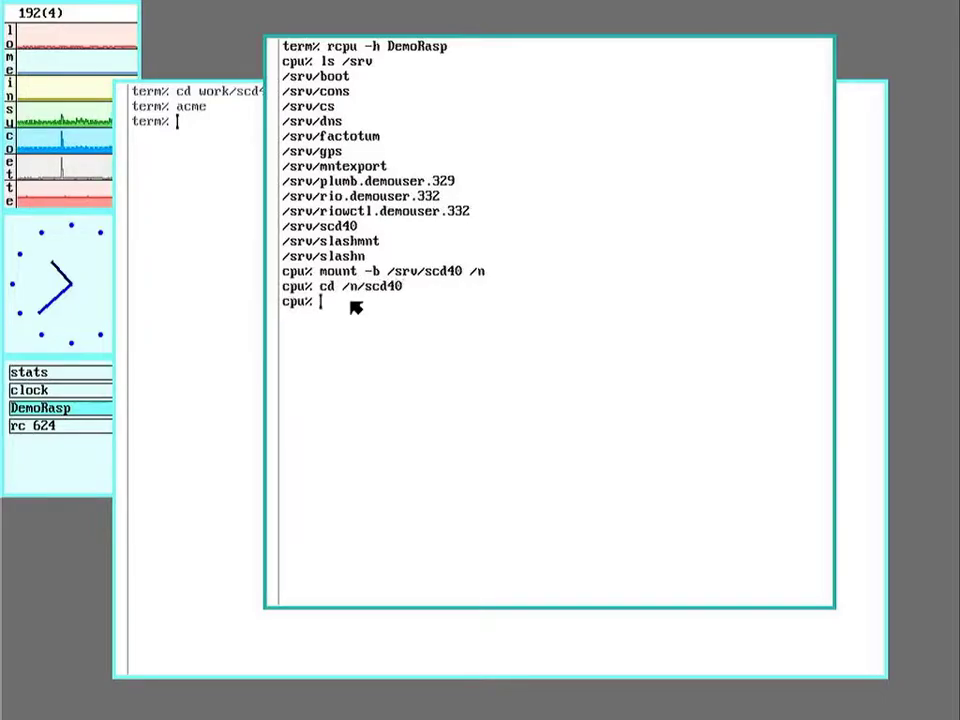
text(ls -l)
key(Return)
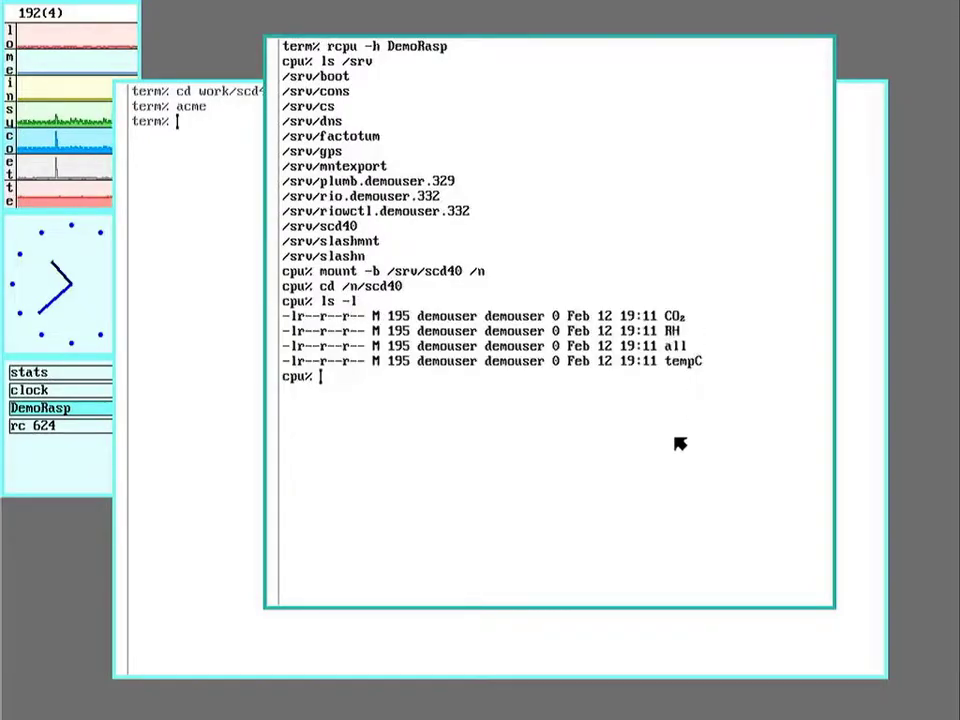
Read all sensor values twice by printing the file named all with cat
text(cat a)
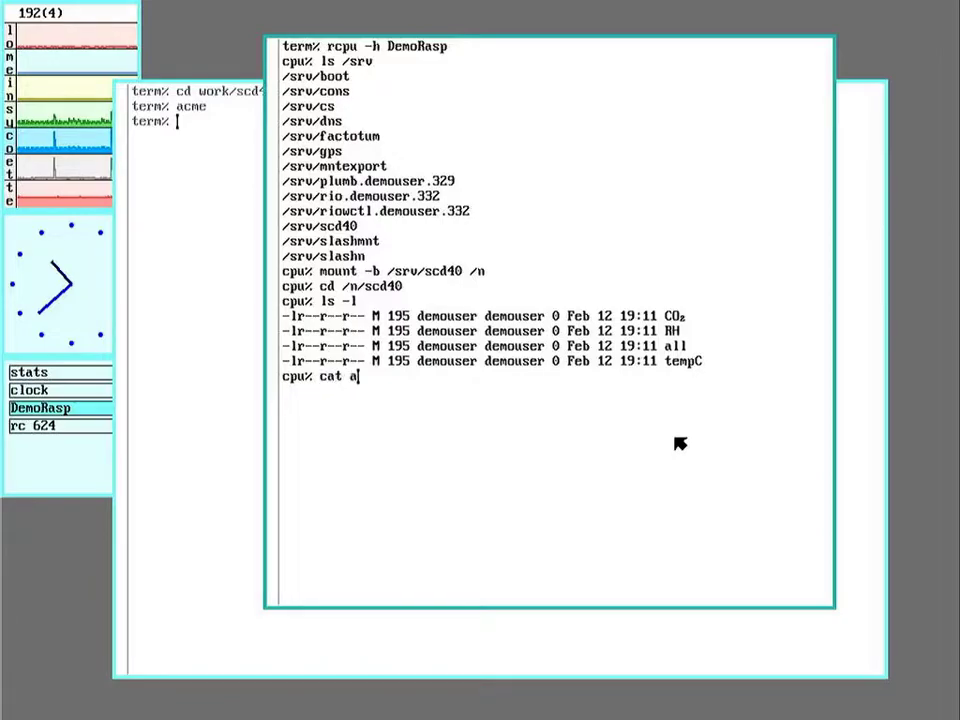
text(ll)
key(Return)
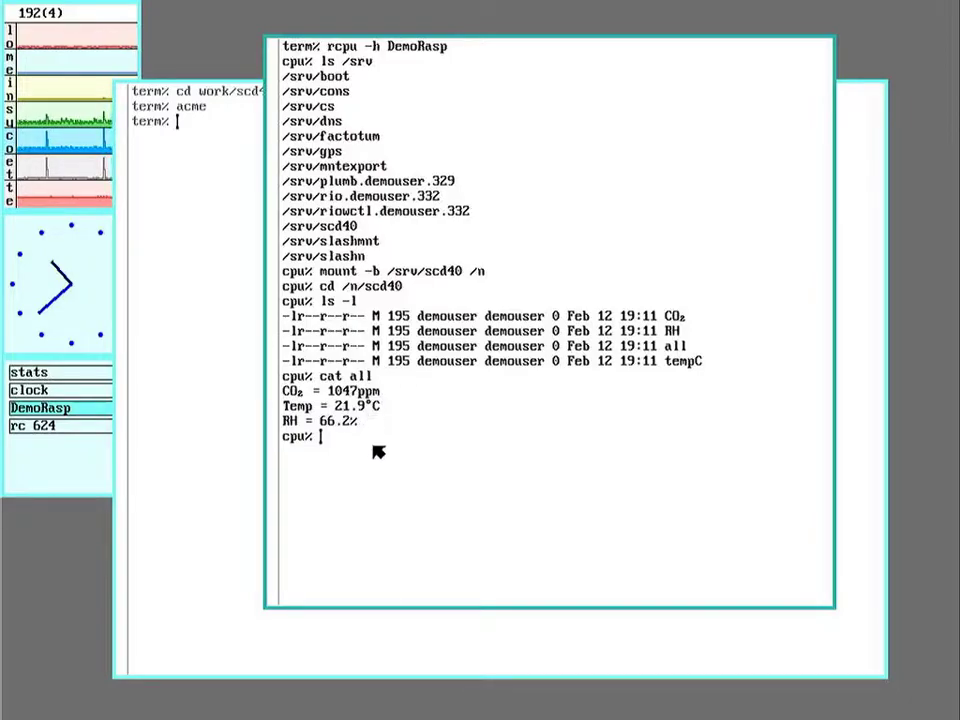
text(cat all)
key(Return)
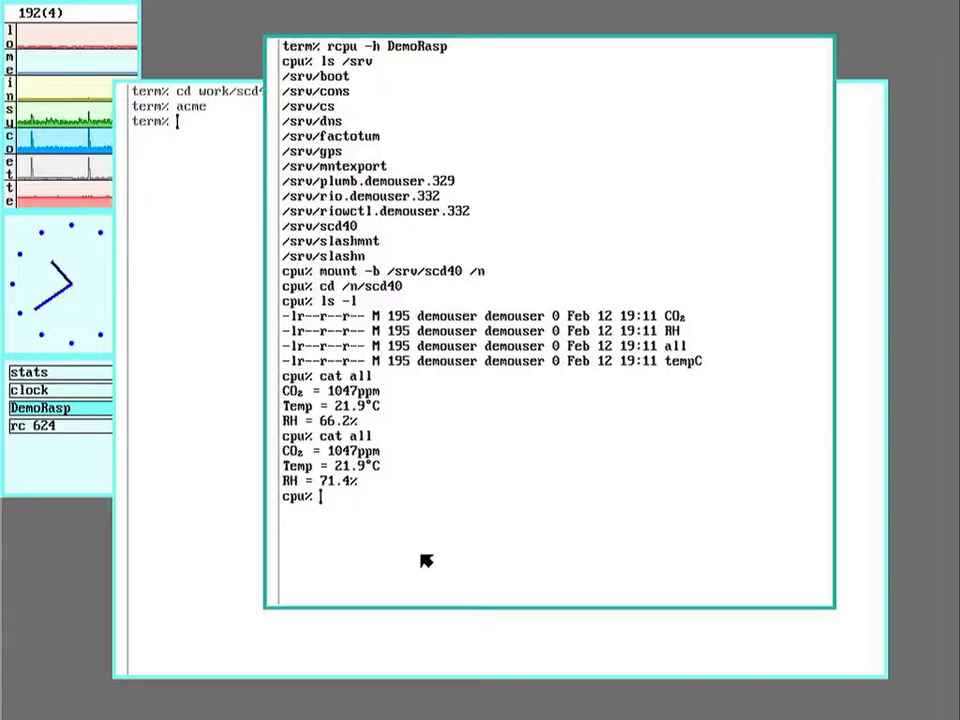
Print the CO₂ file with cat to read only the carbon dioxide value
text(cat )
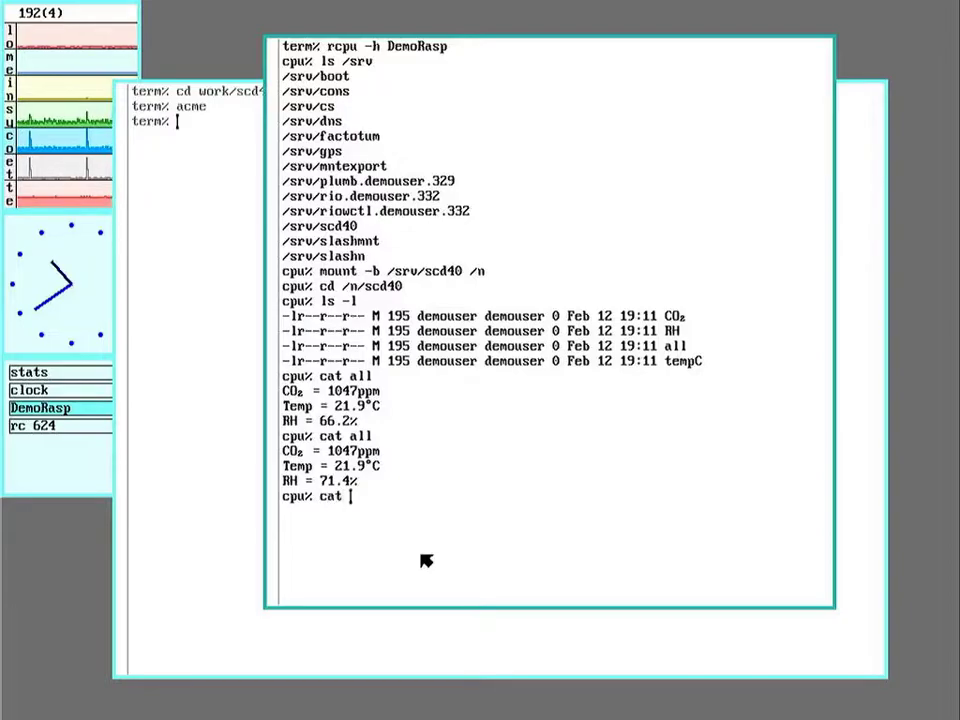
text(CO₂)
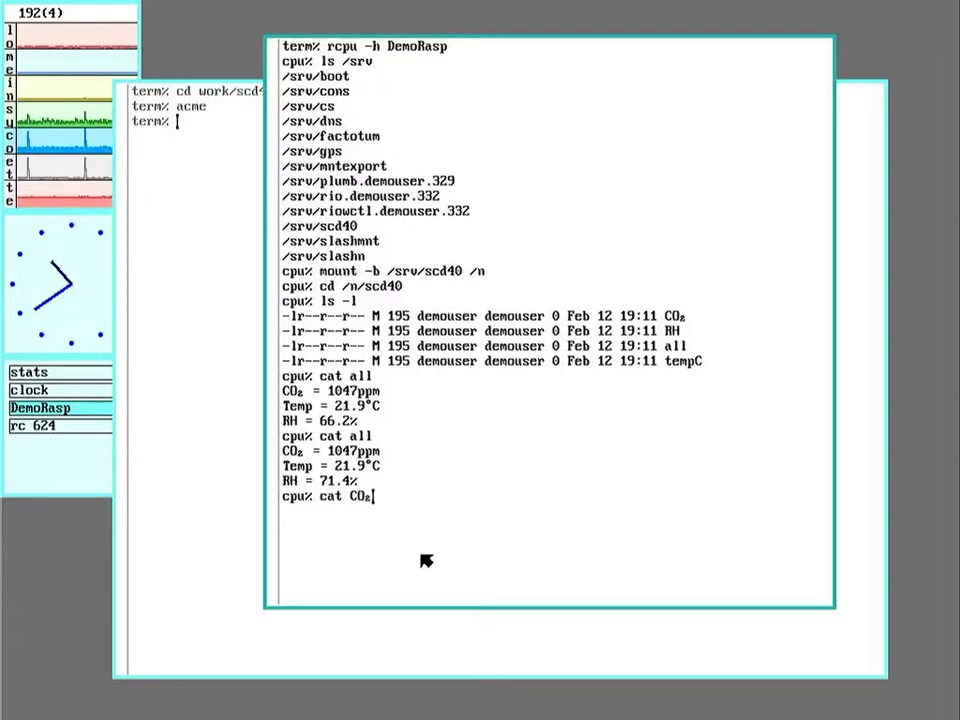
key(Return)
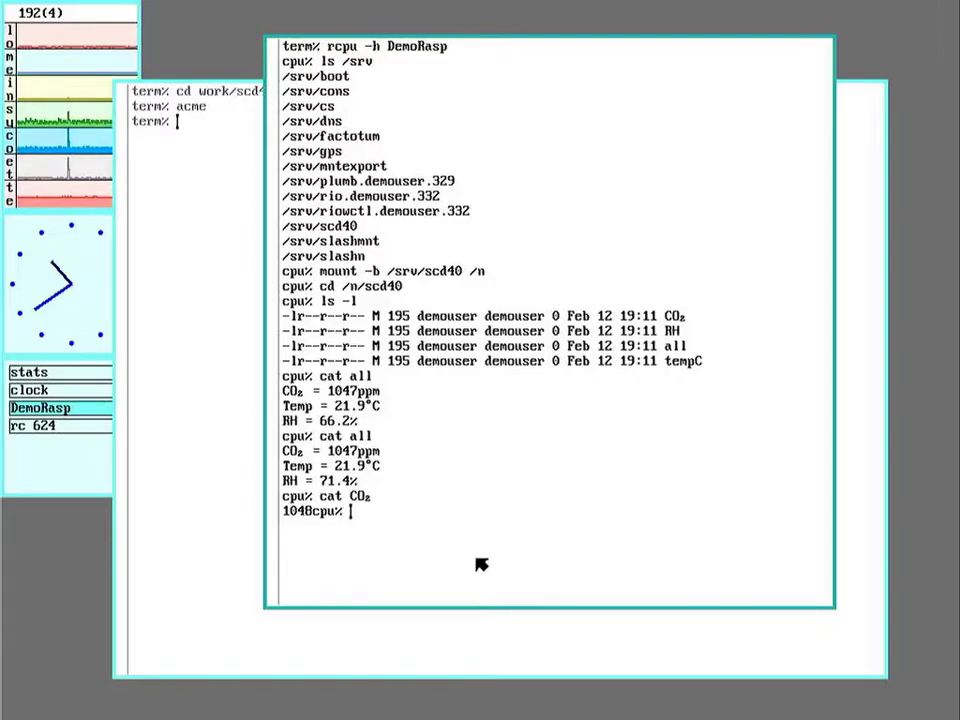
key(Return)
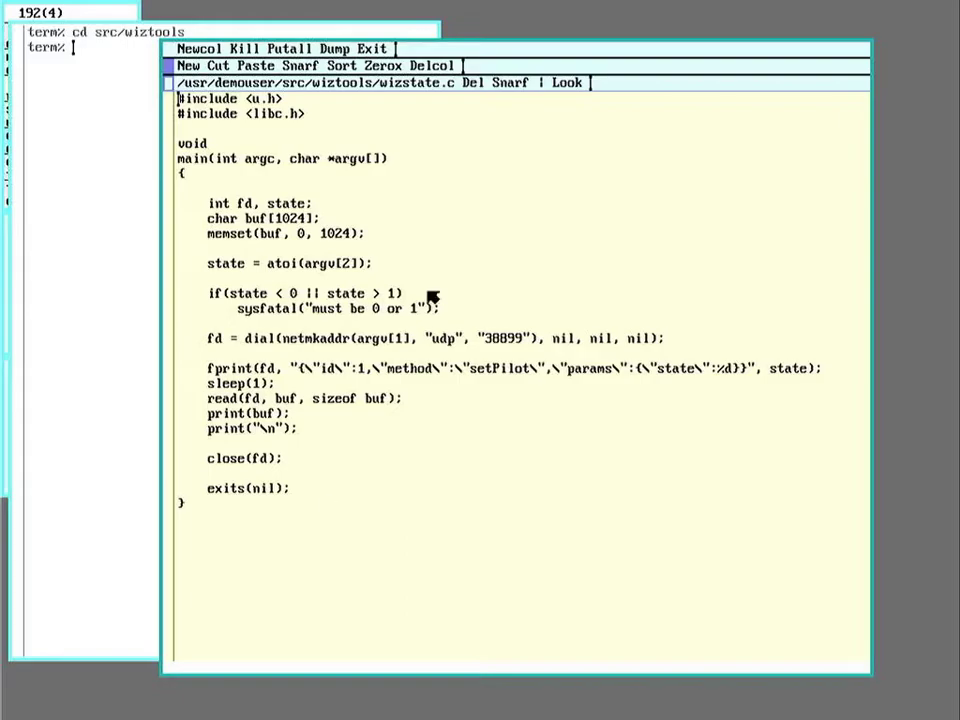
Exit the acme editor showing wizstate.c and delete its terminal window
middle_click(369, 49)
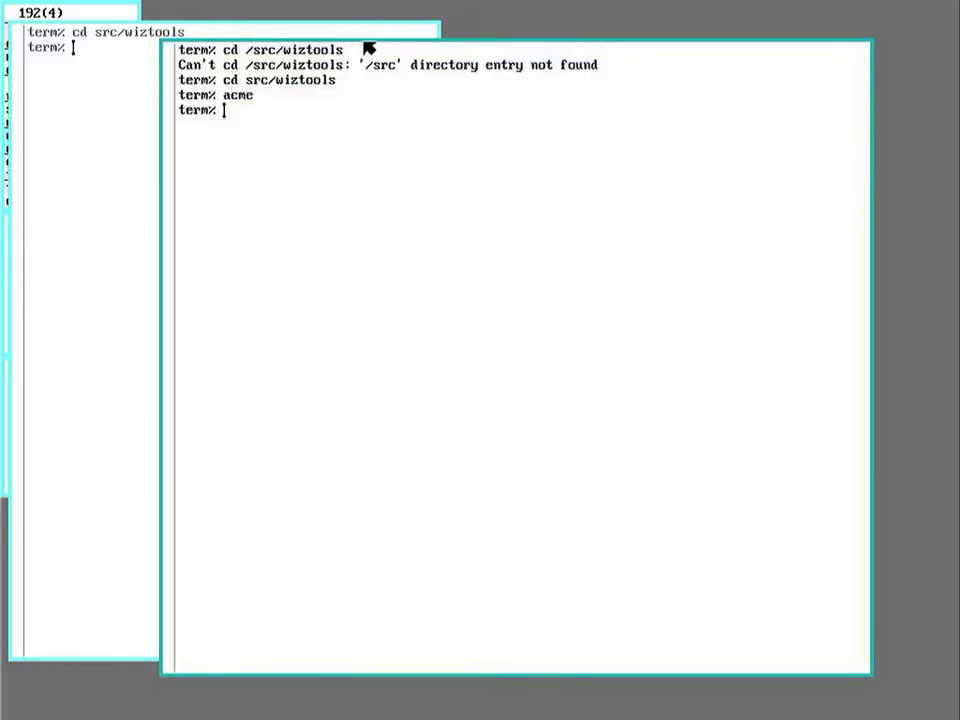
right_click(524, 33)
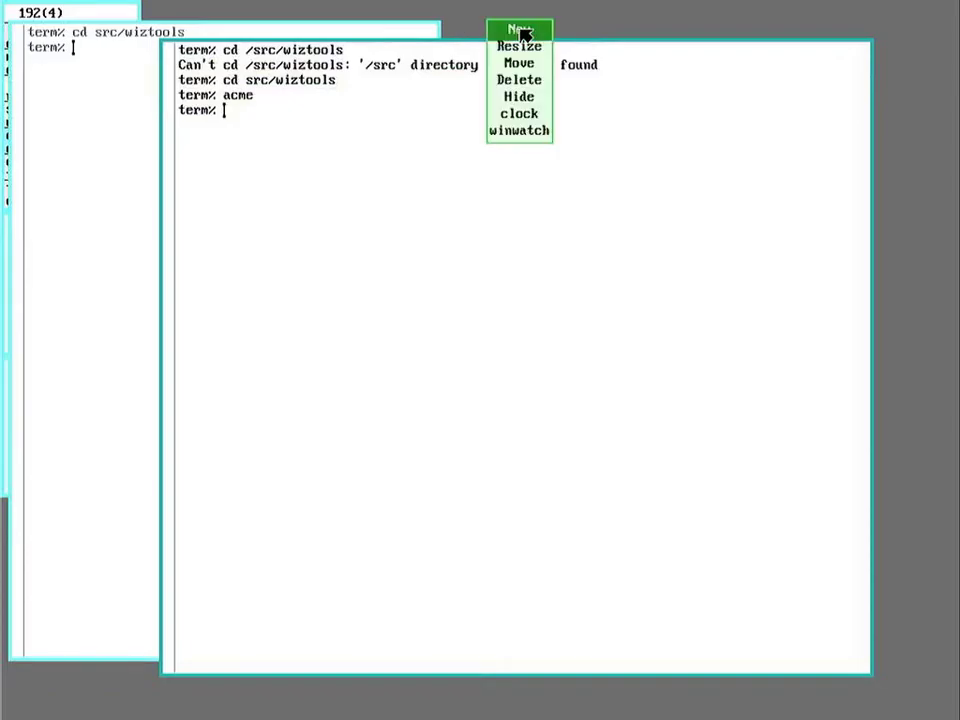
right_click(540, 86)
right_click(533, 86)
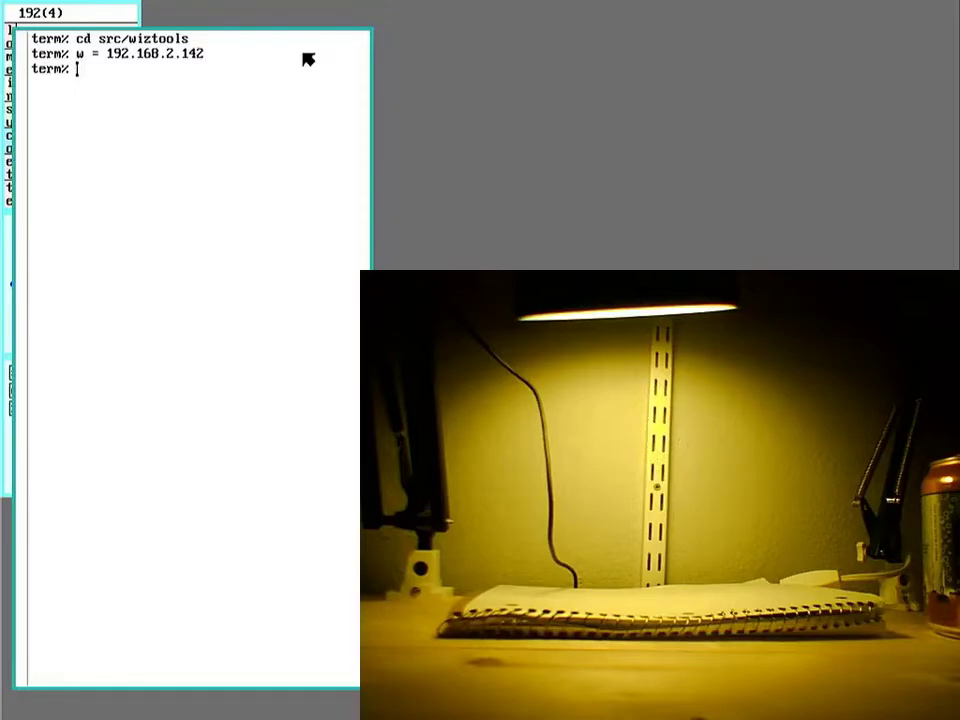
Switch the lamp off with wizstate $w 0 and back on with wizstate $w 1
text(wizstate)
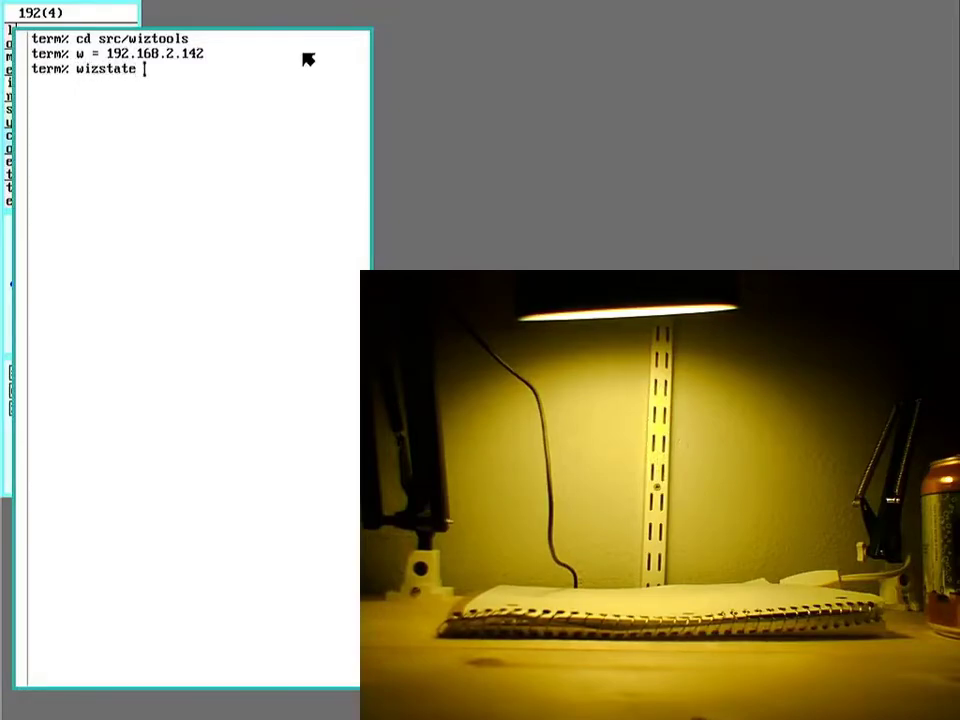
text( $w 0)
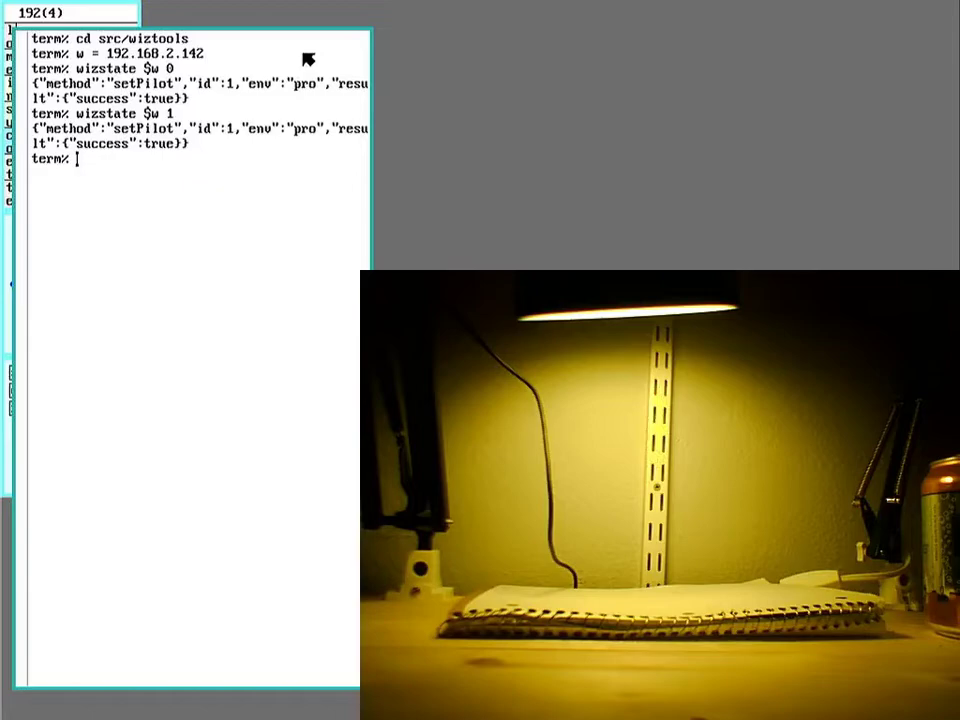
Dim the lamp to 10 by running wizdim $w 10
text(wizdo)
key(BackSpace)
text(im $w)
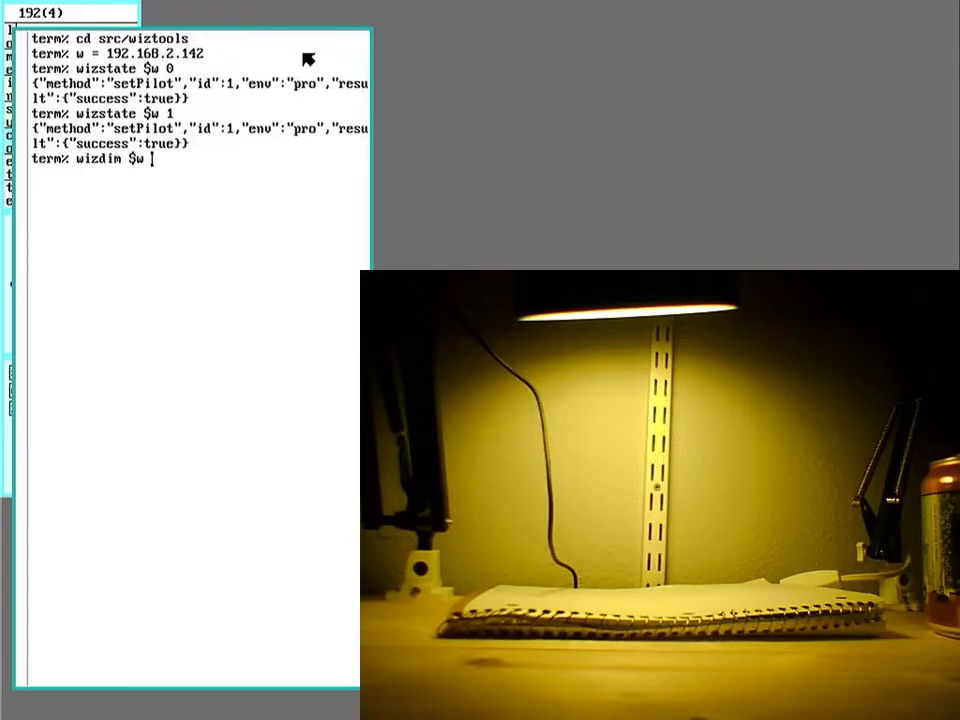
text( 10)
key(Return)
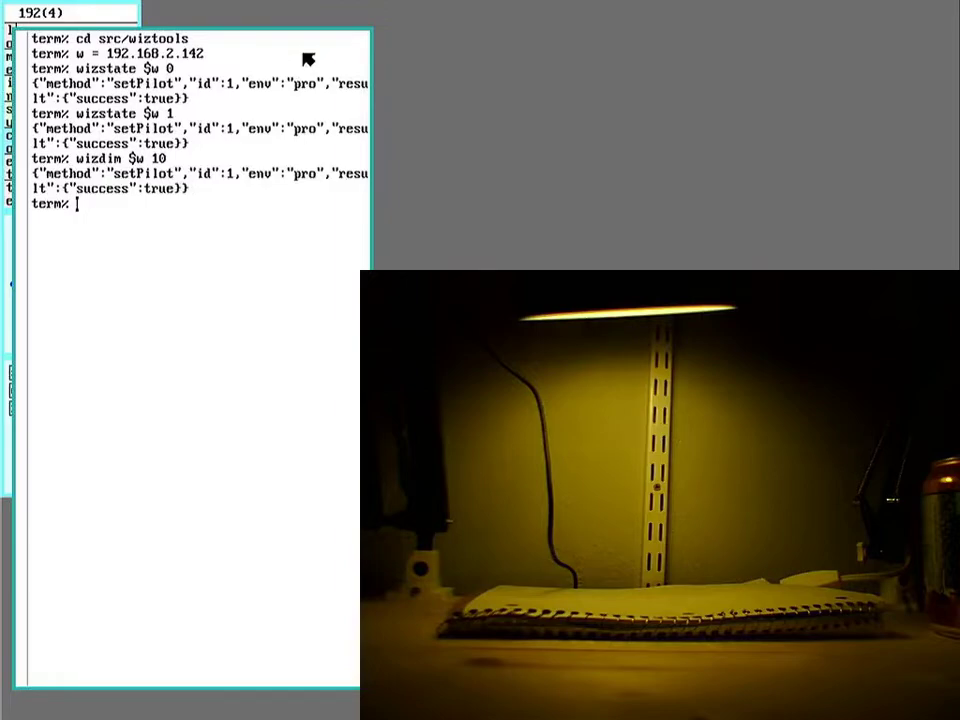
Set the lamp's brightness with wizdim $w 100, followed by wizdim $w 33
text(wizdim $w )
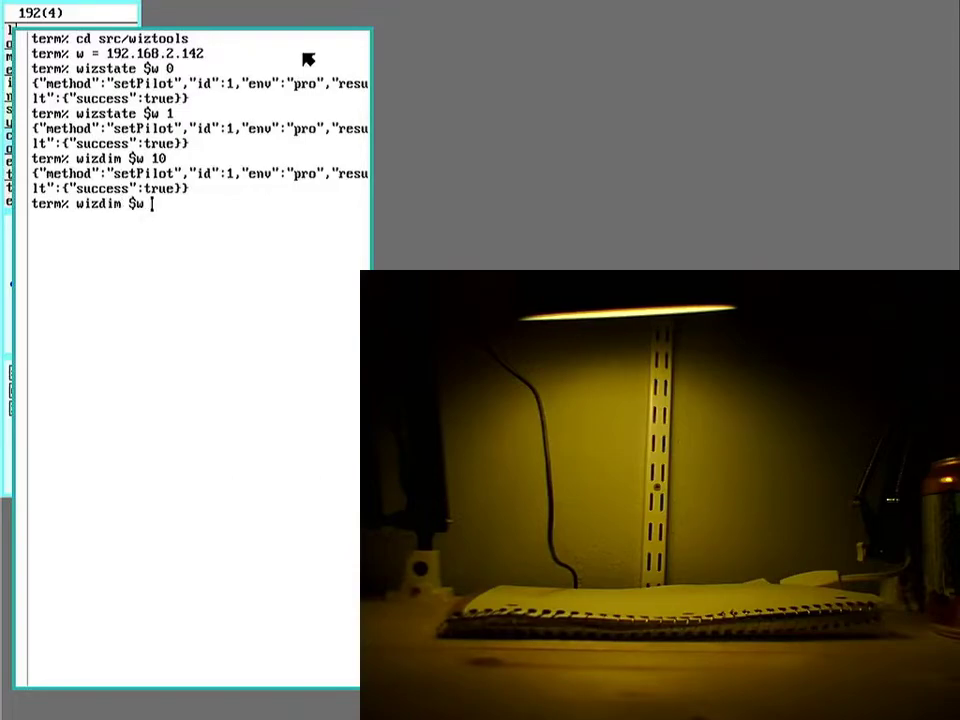
text(100)
key(Return)
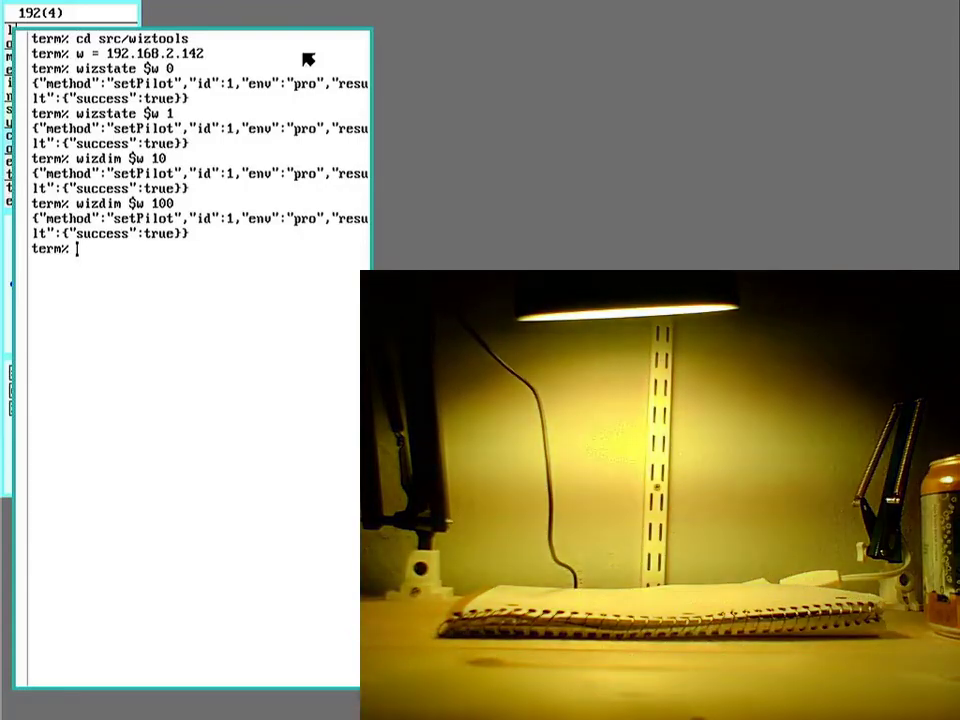
text(wizdim )
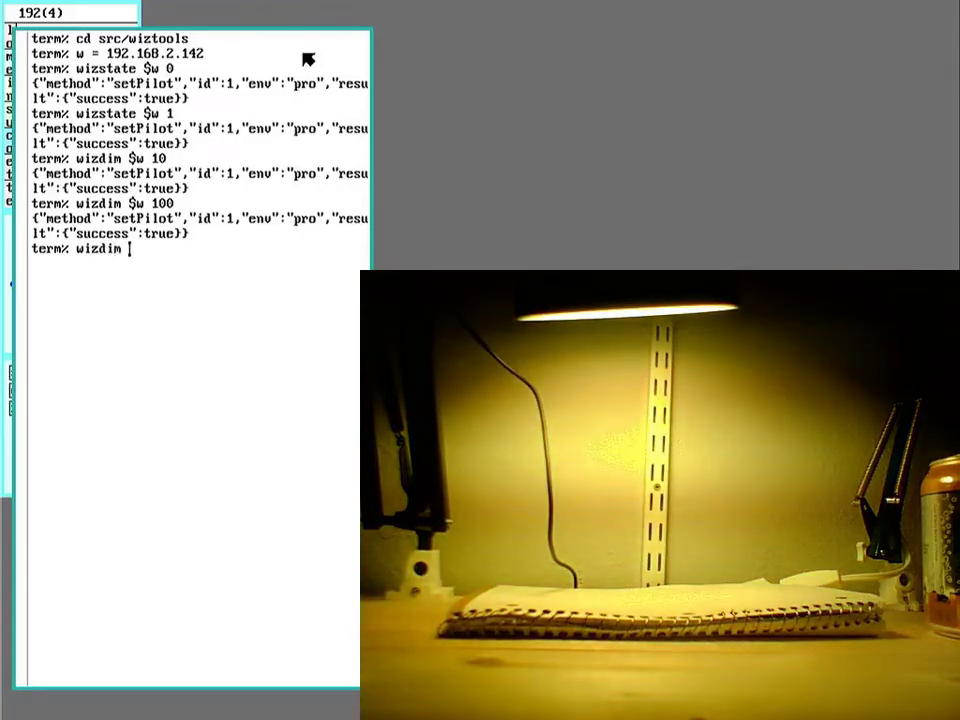
text($w 3)
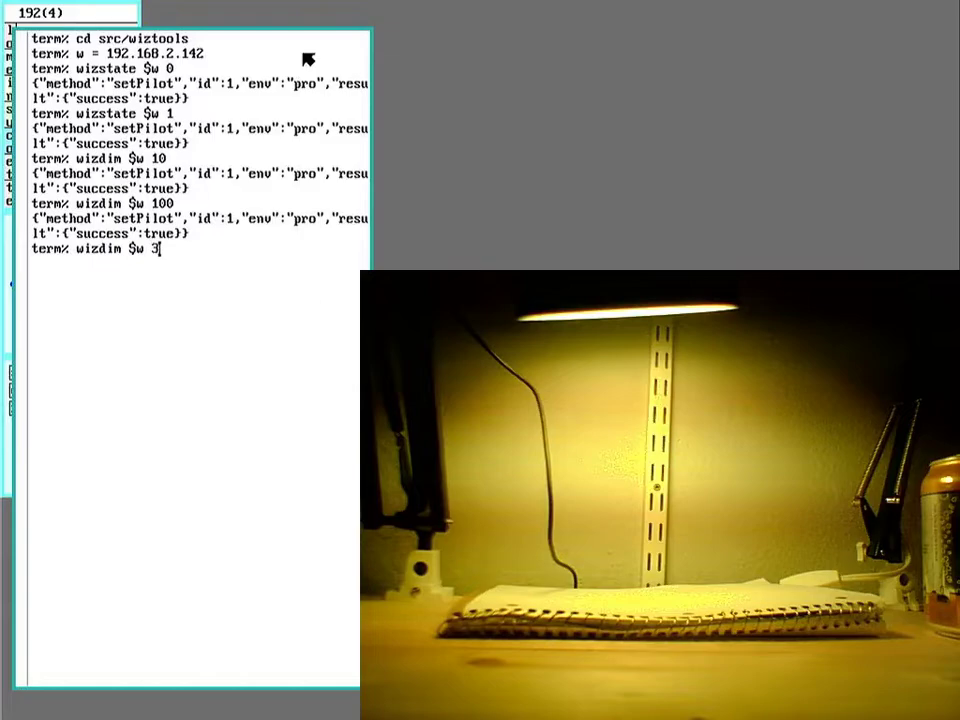
text(3)
key(Return)
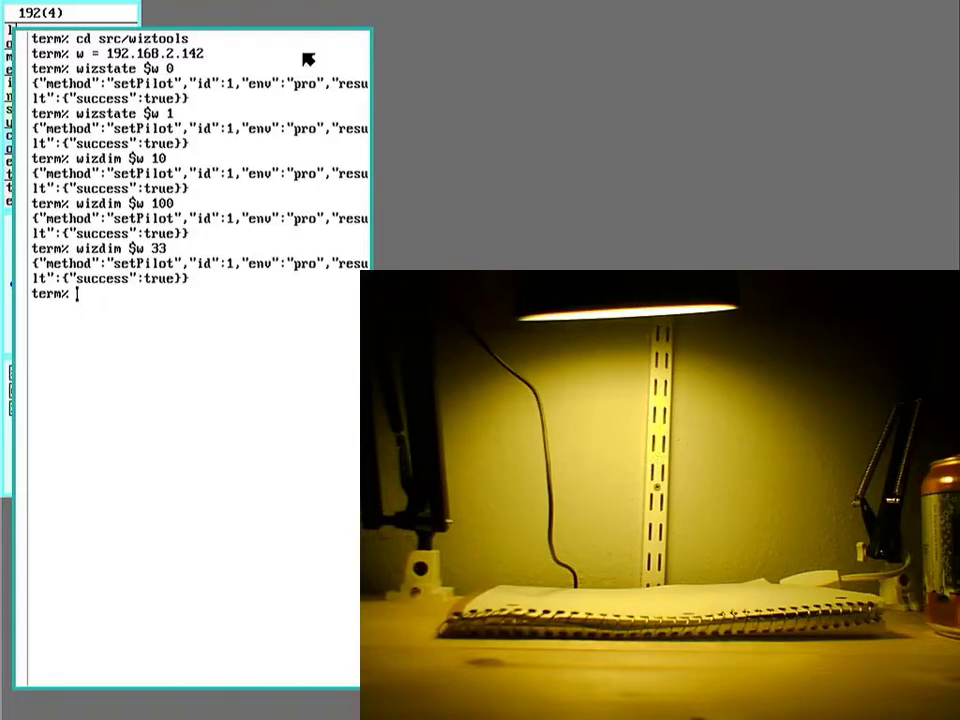
Turn the lamp red with wizrgb $w 255 0 0, followed by green with wizrgb $w 0 255 0
text(wizrgb $w 255 )
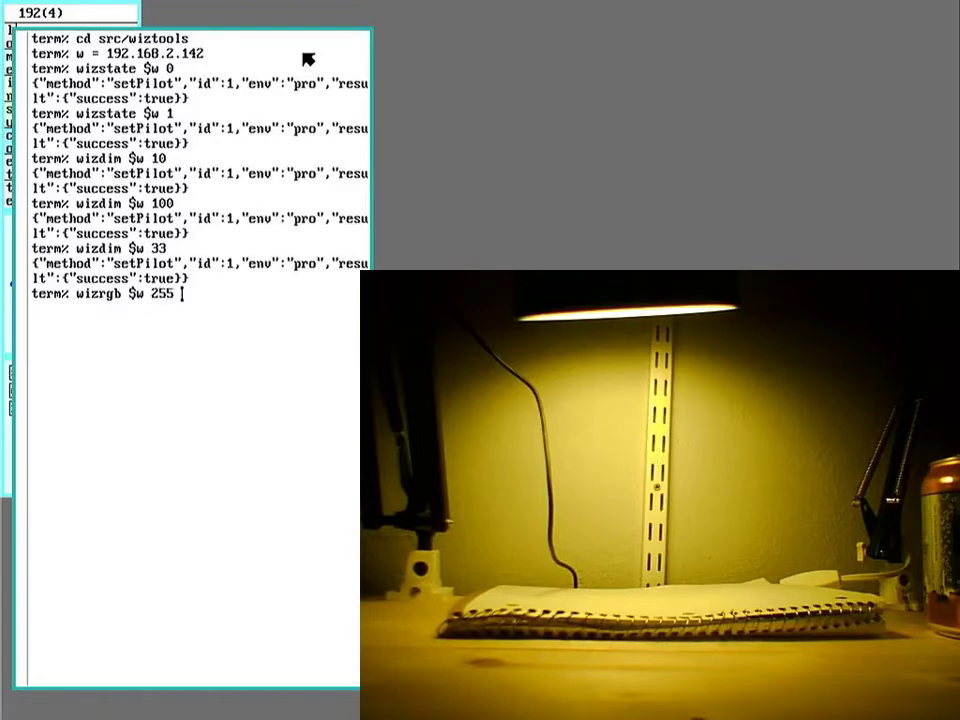
text(0 0)
key(Return)
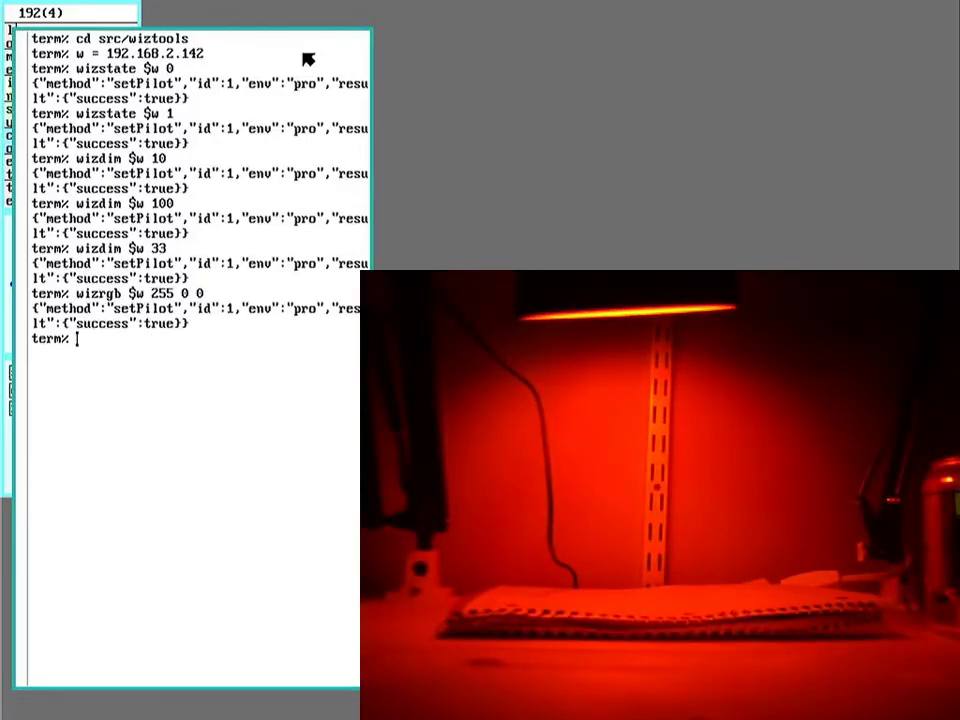
text(wizrgb $w )
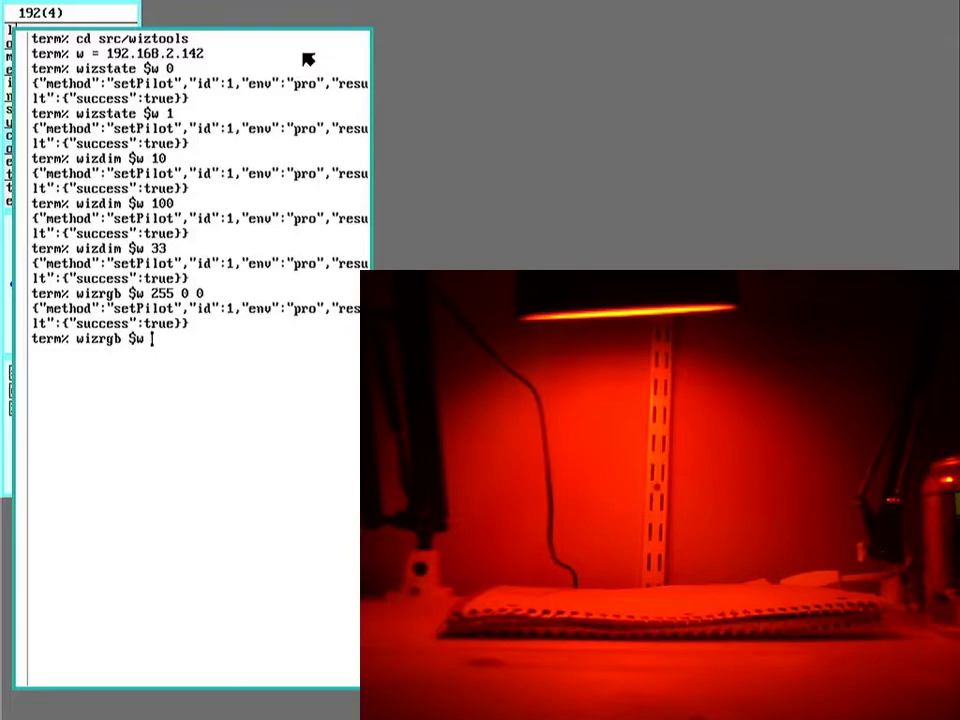
text(0 255 00)
key(BackSpace)
key(Return)
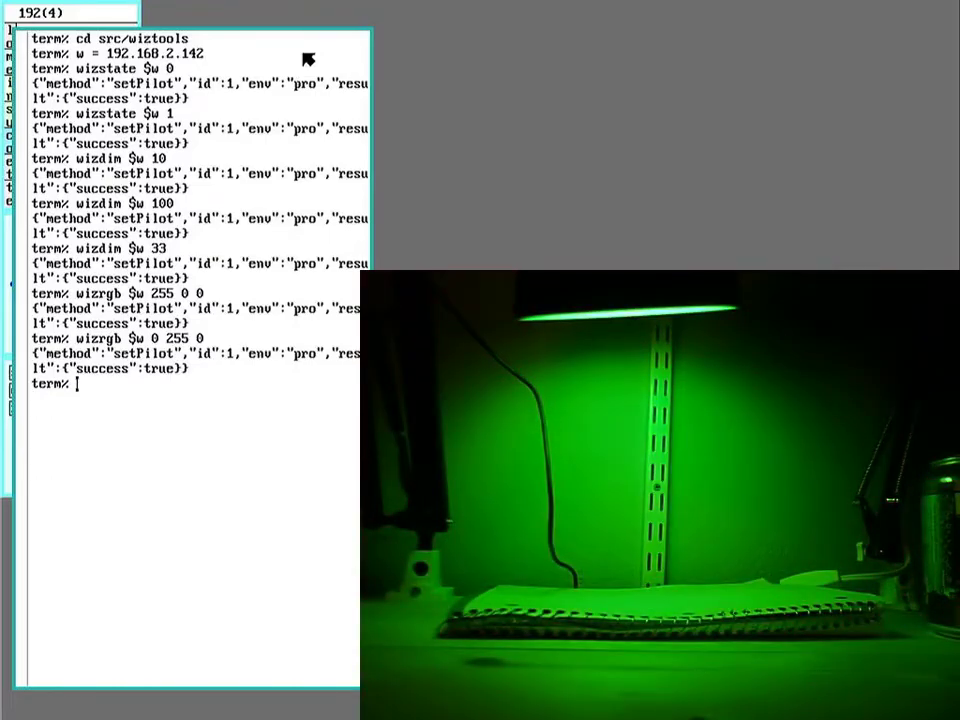
Try to set the lamp's colour temperature by running wiztemp #w 2200
text(wiztemp $w 2)
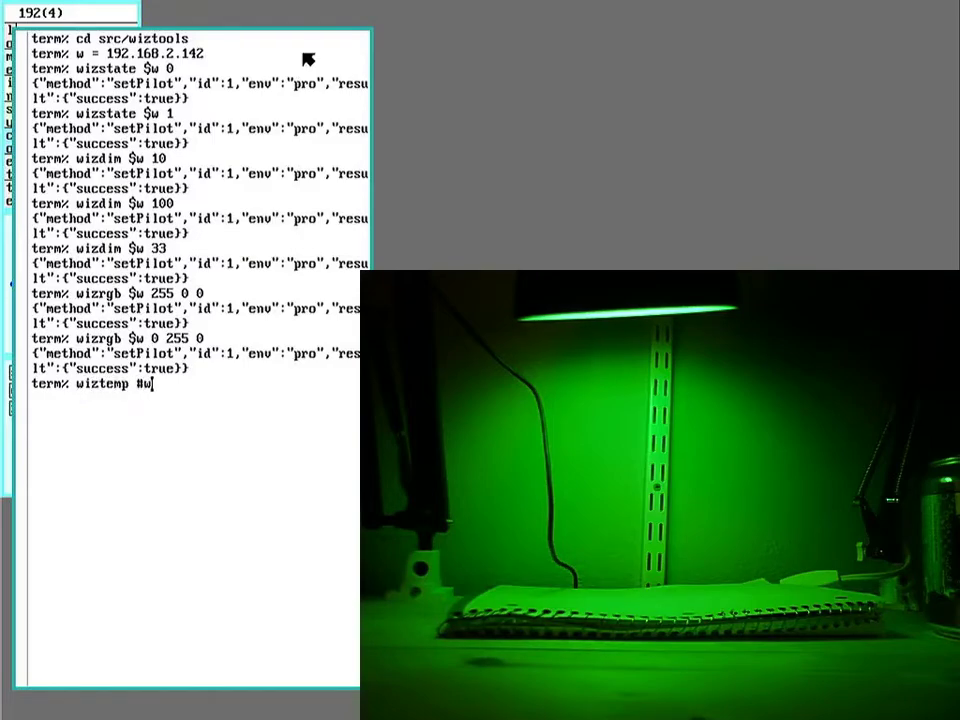
text(200)
key(Return)
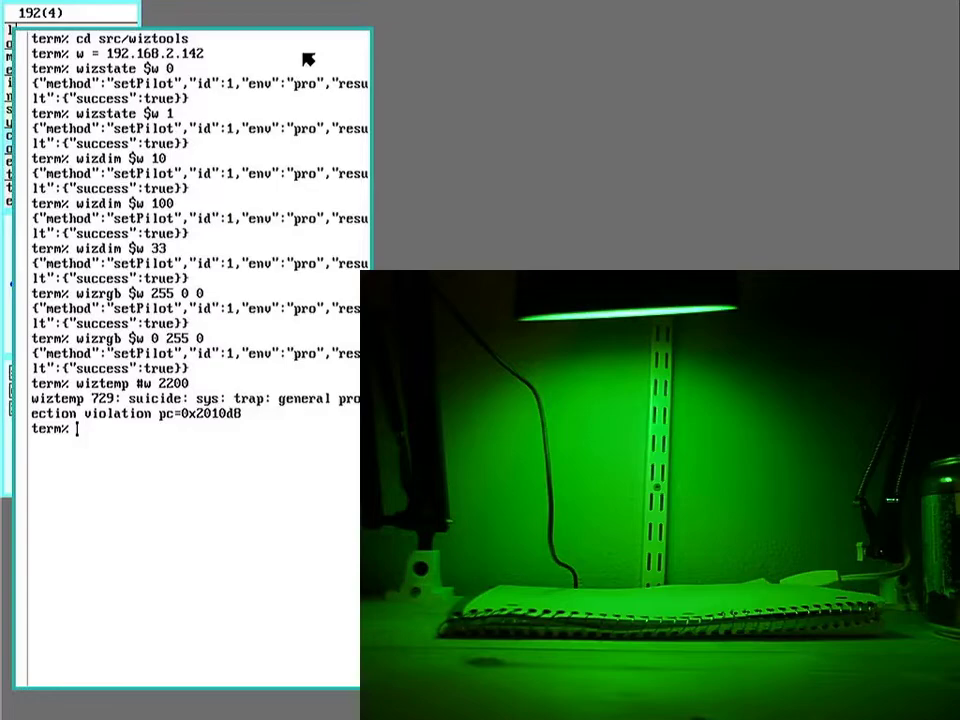
Set the lamp's colour temperature with wiztemp $w 2200, followed by wiztemp $w 6500
text(wiztemp $w )
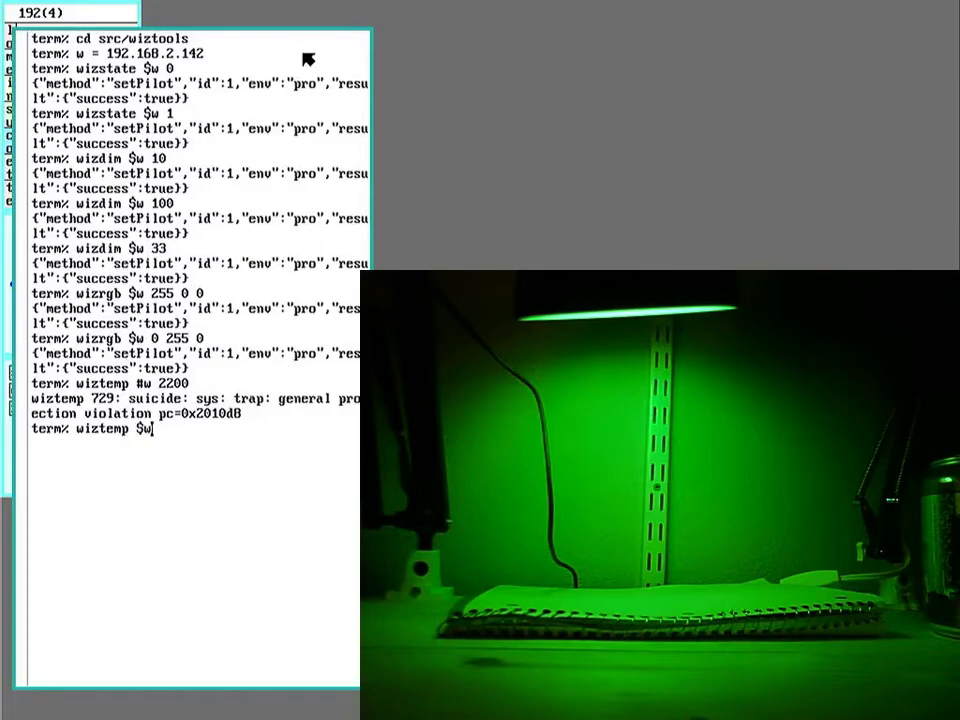
text(2200)
key(Return)
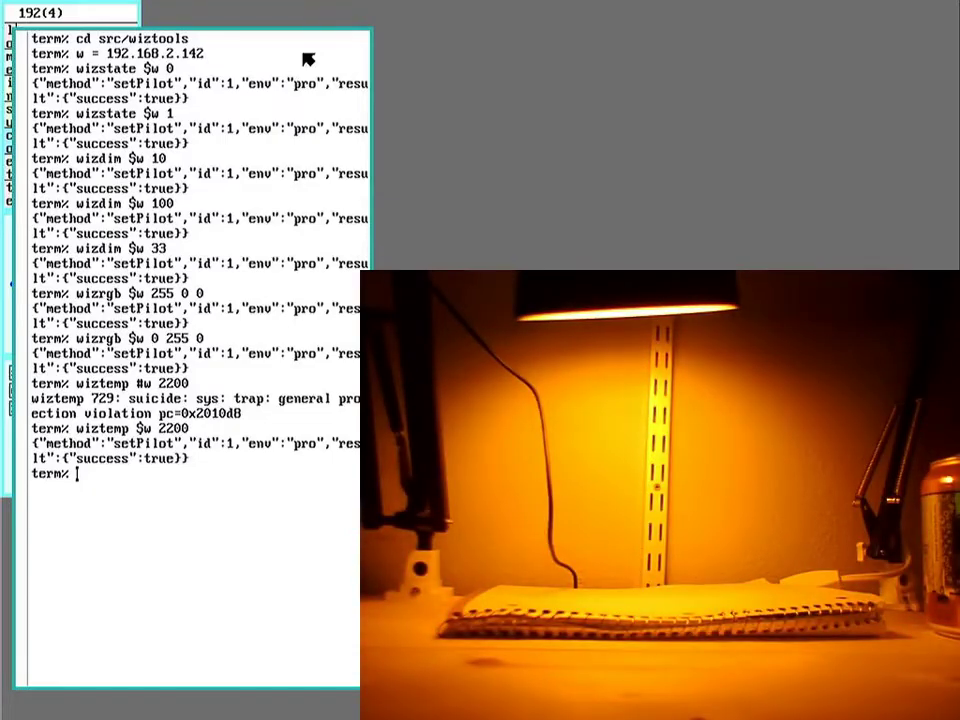
text(wiztemp $w )
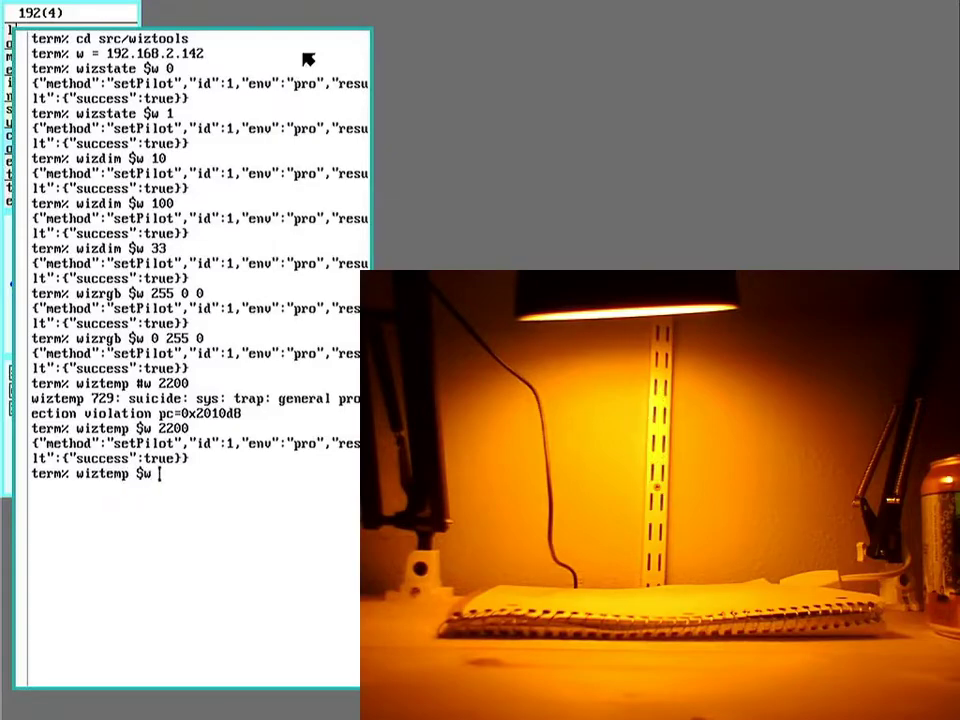
text(6500)
key(Return)
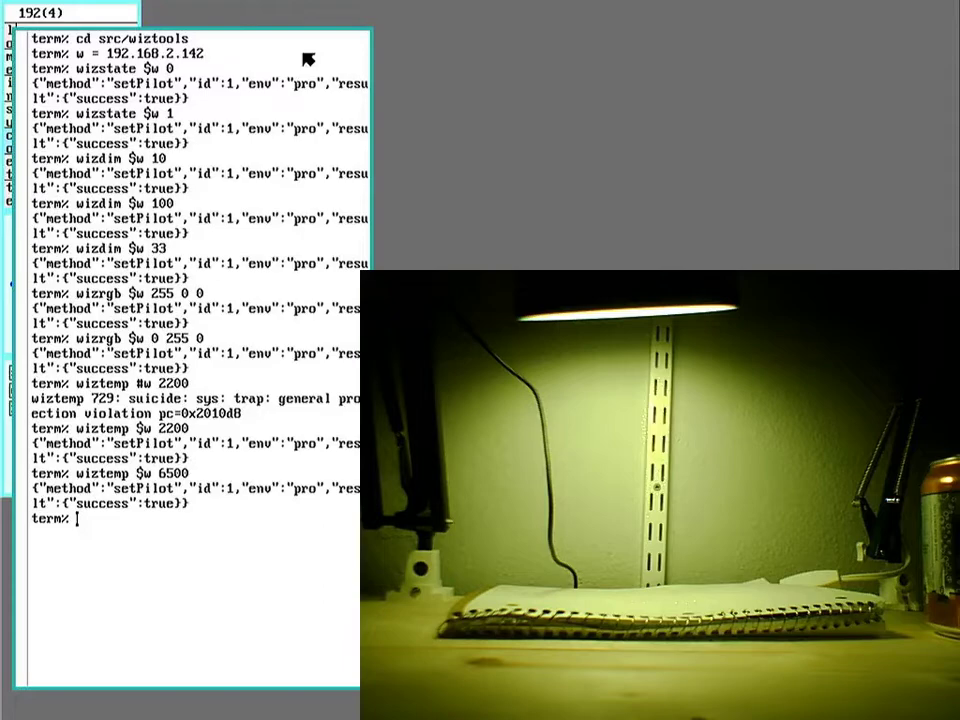
Switch the lamp to scene 4 by running wizscene $w 4
text(wizscene )
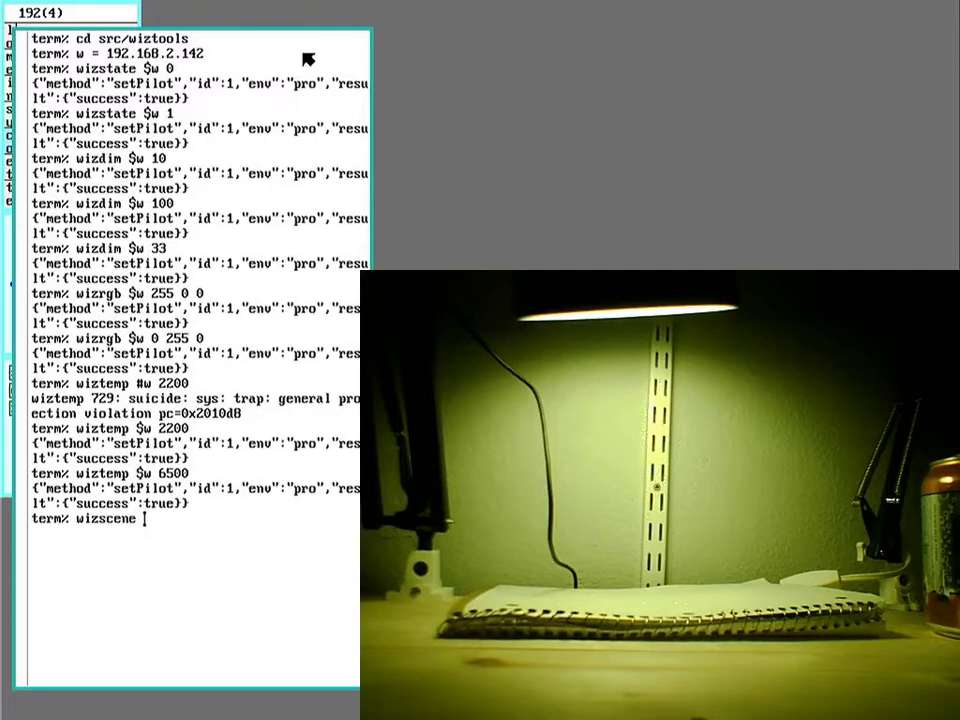
text($w 4)
key(Return)
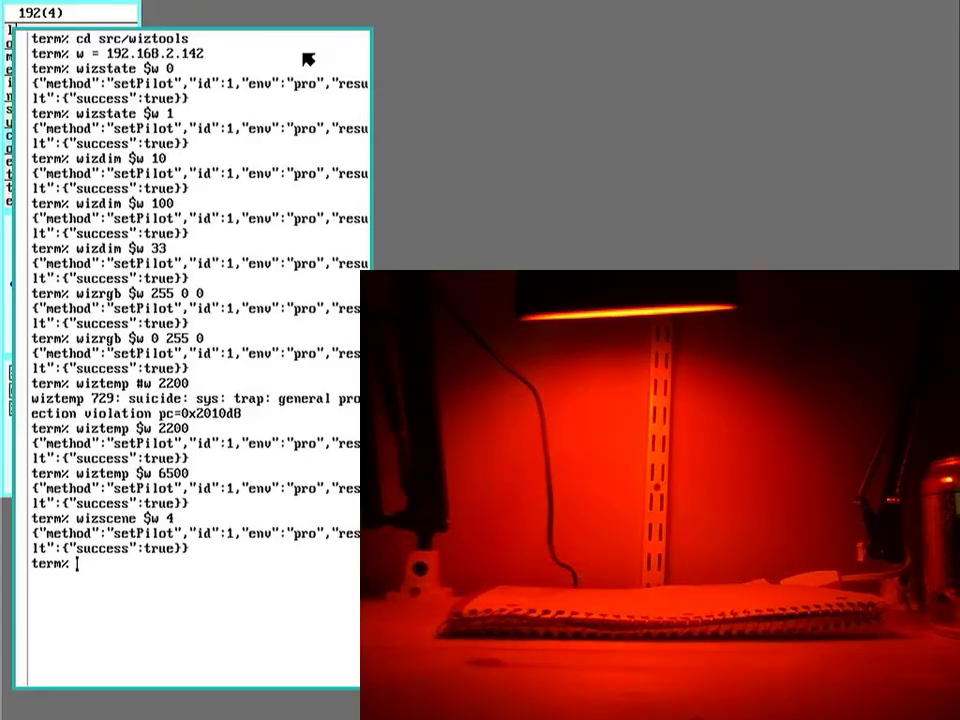
Set the speed of the lamp's running scene to 200 with wizspeed $w 200
text(wizs)
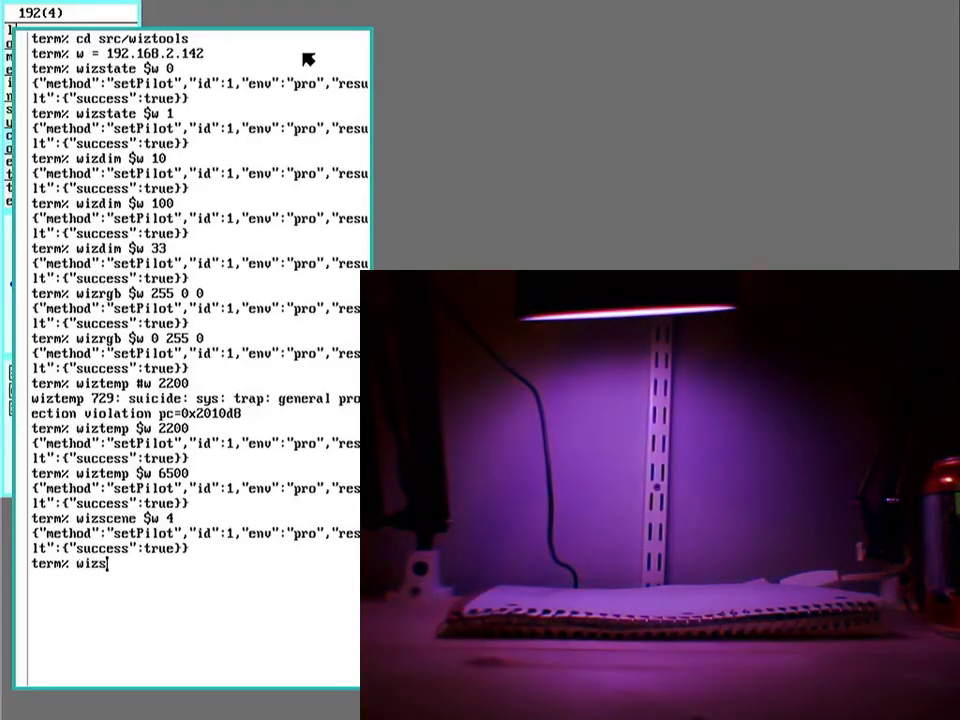
text(peed $)
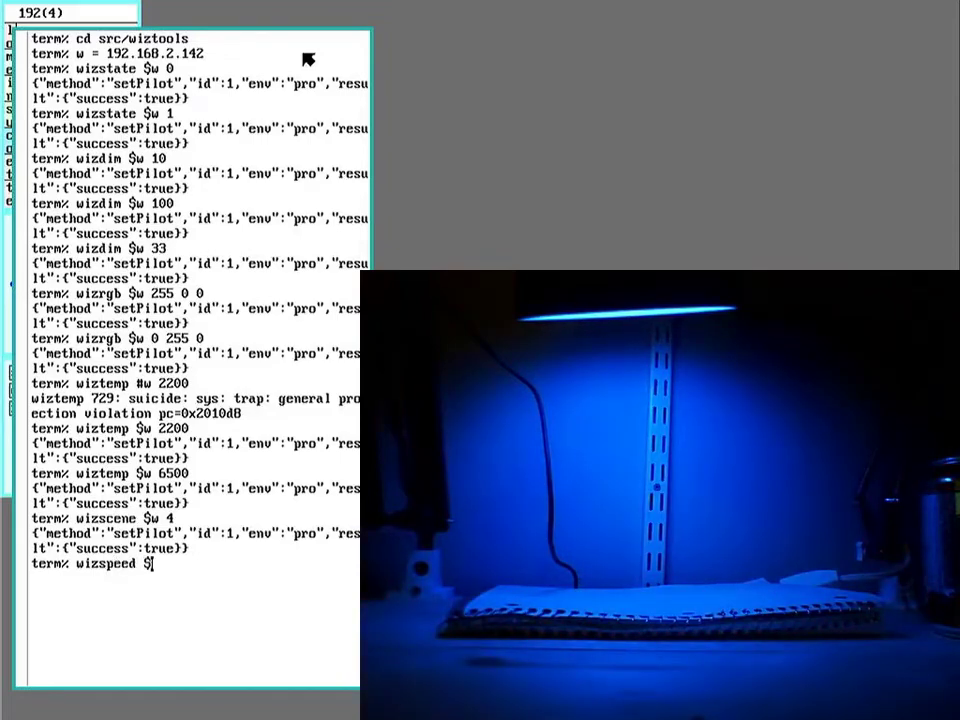
text(w 2)
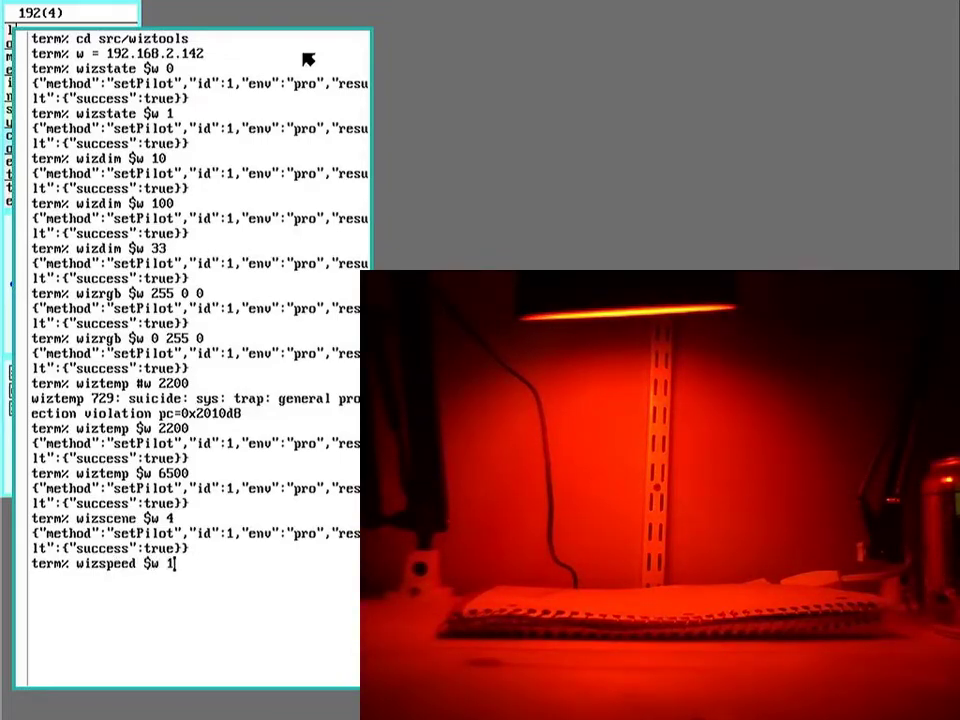
text(00)
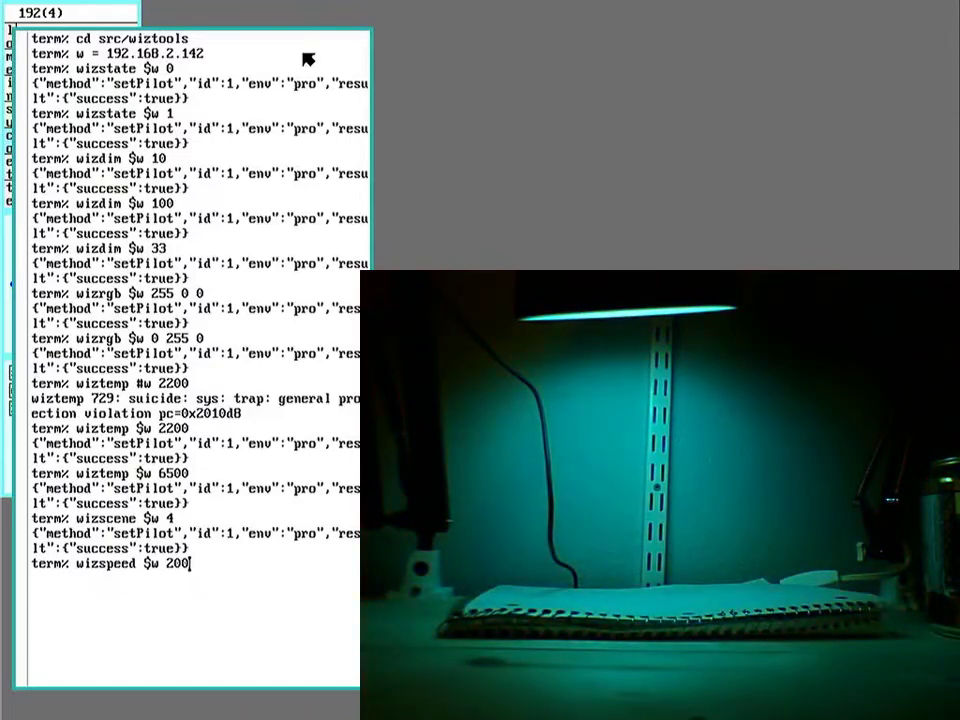
key(Return)
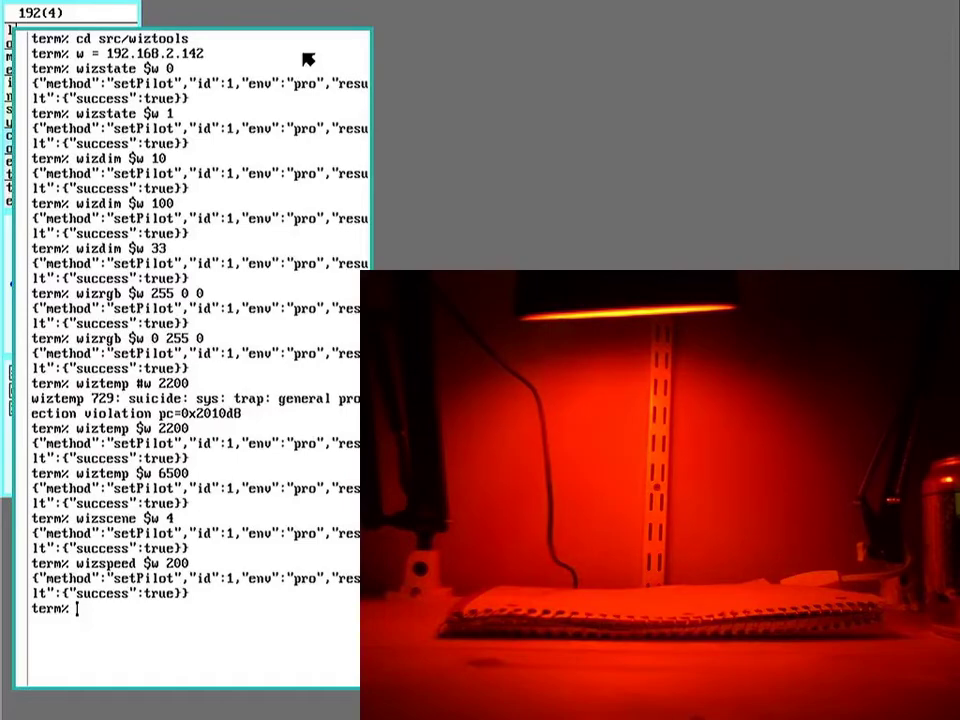
Return the lamp to white light at colour temperature 4500 with wiztemp $w 4500
text(wiztemp )
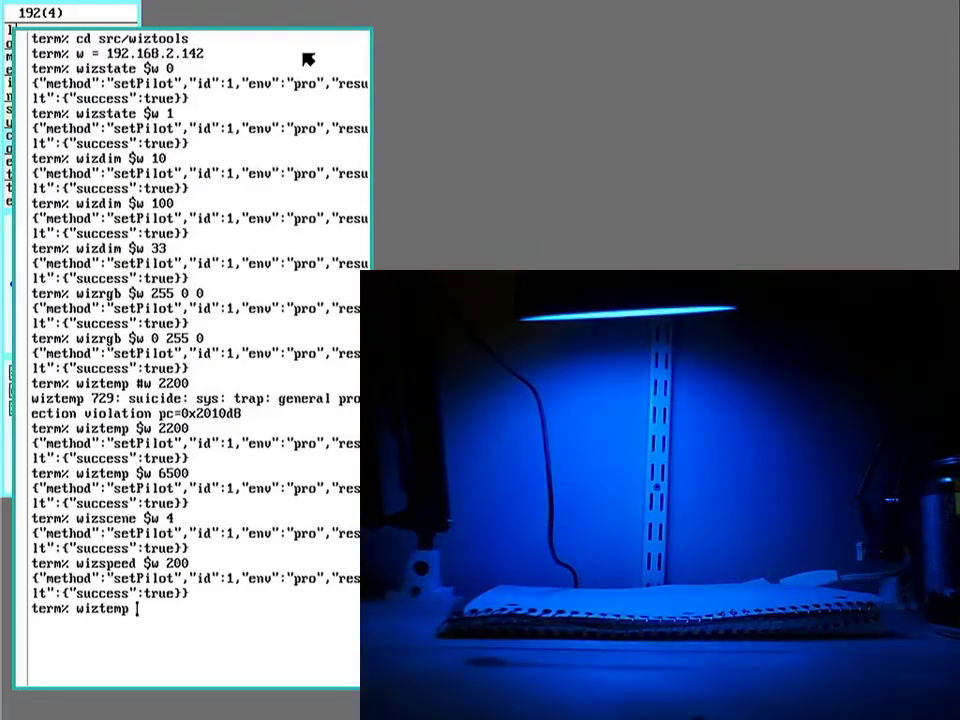
text($w 4500)
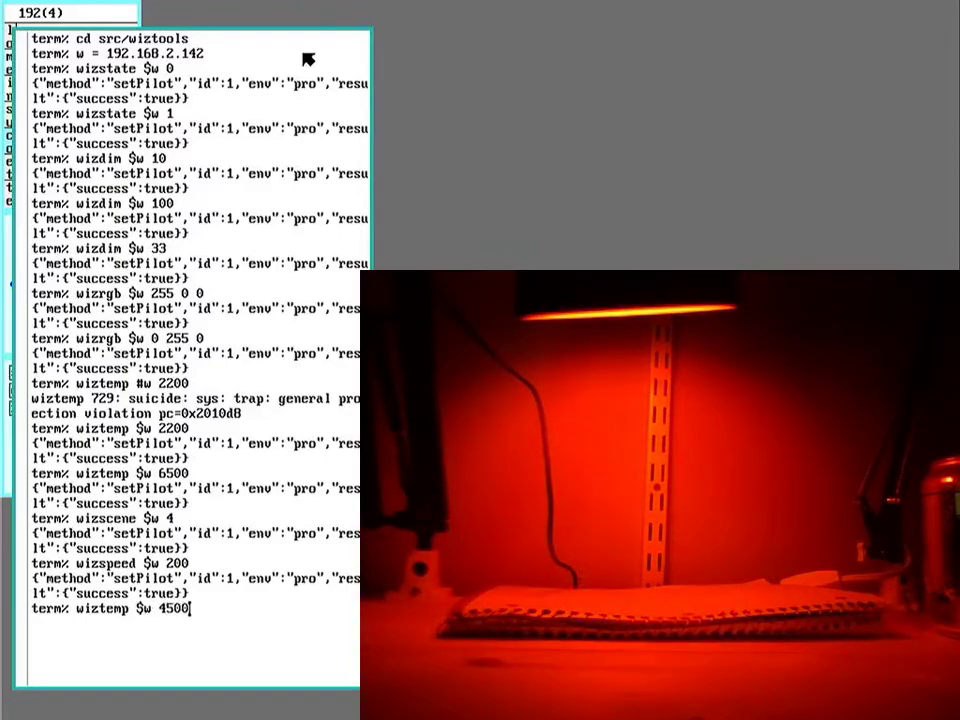
key(Return)
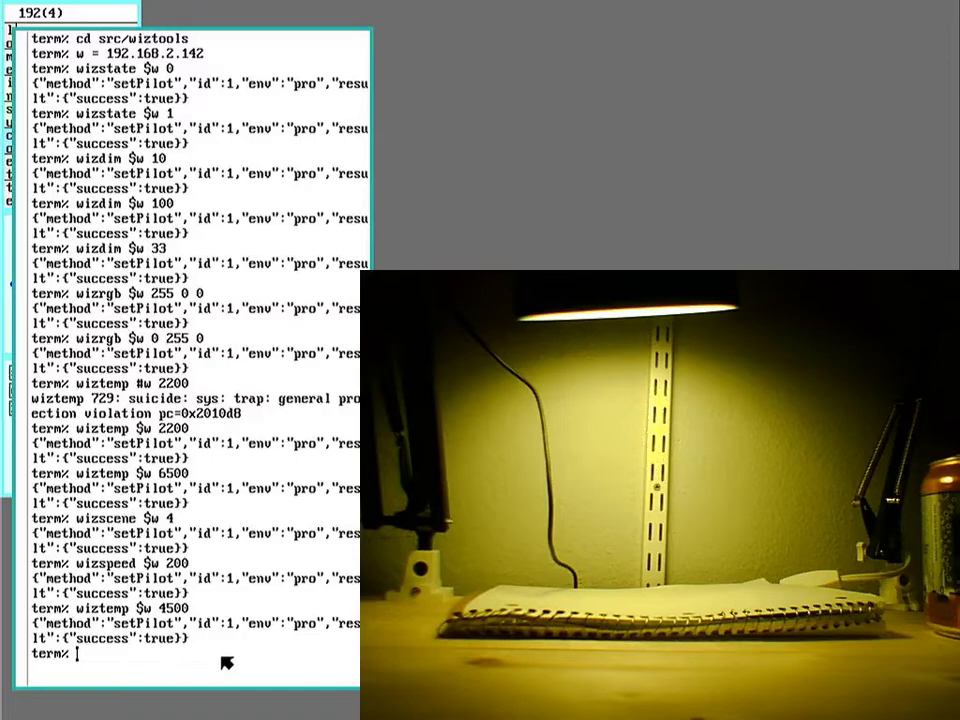
Launch the graphical colour picker for the lamp with wizpick $w and look at its available commands
text(wizpi)
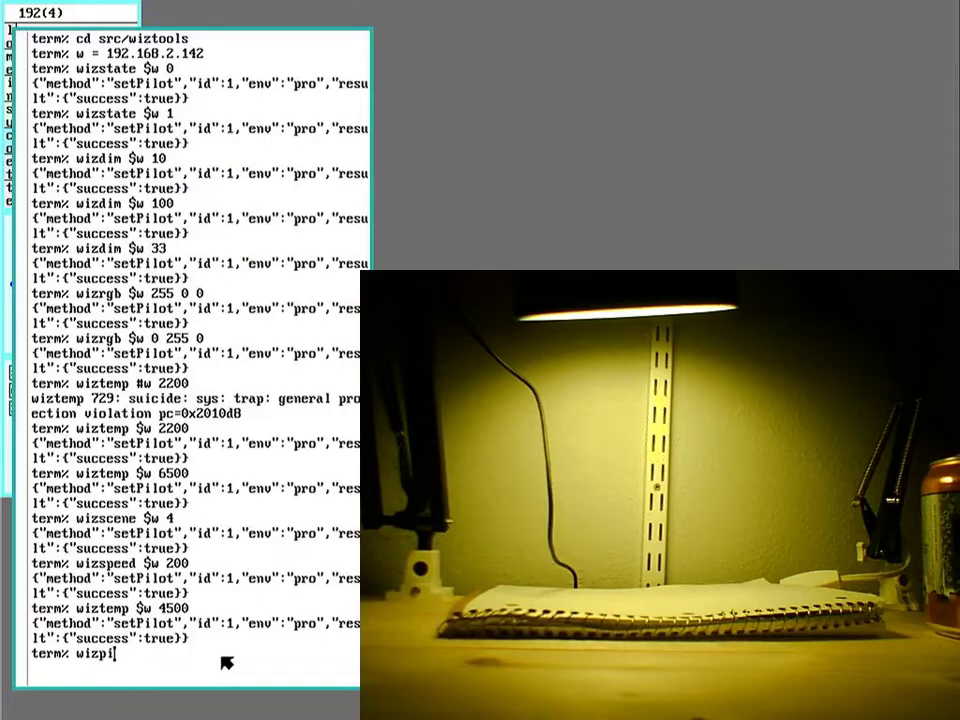
text(ck $w)
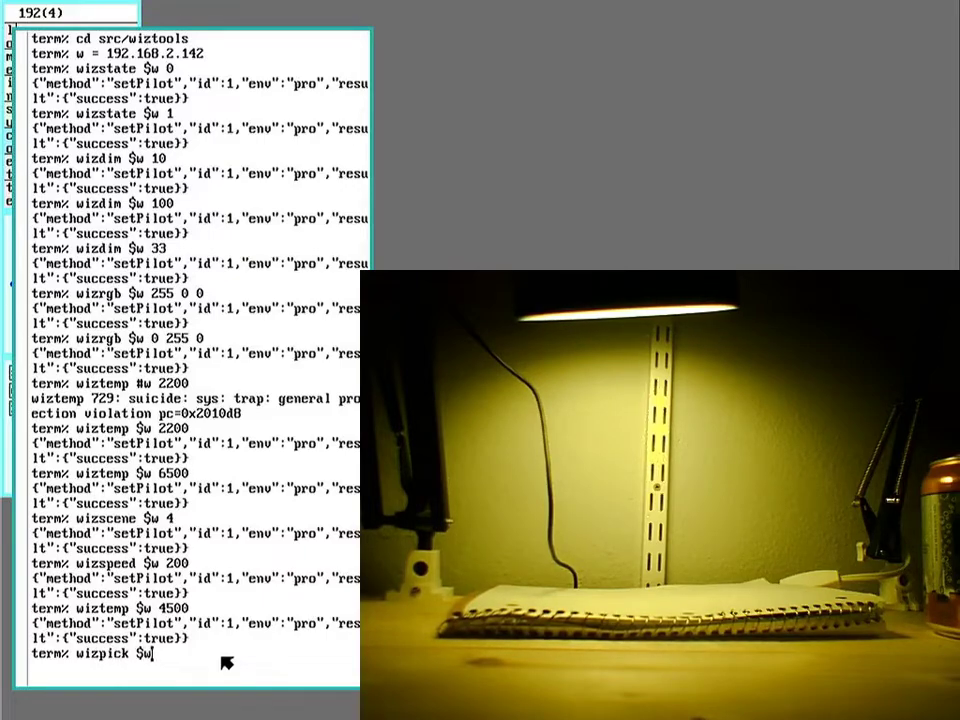
key(Return)
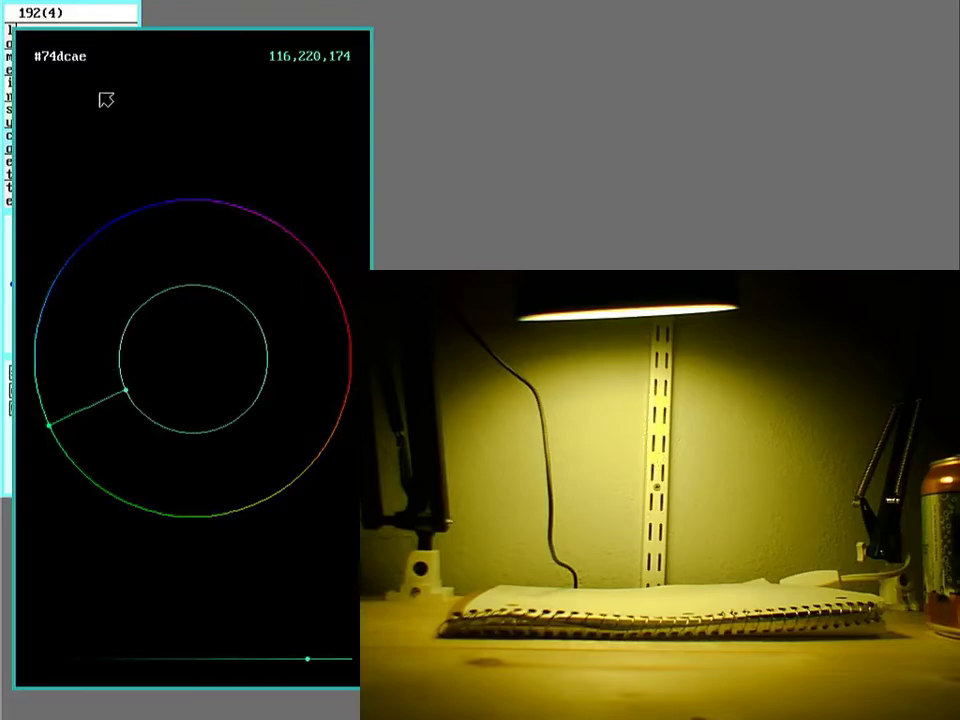
right_click(206, 204)
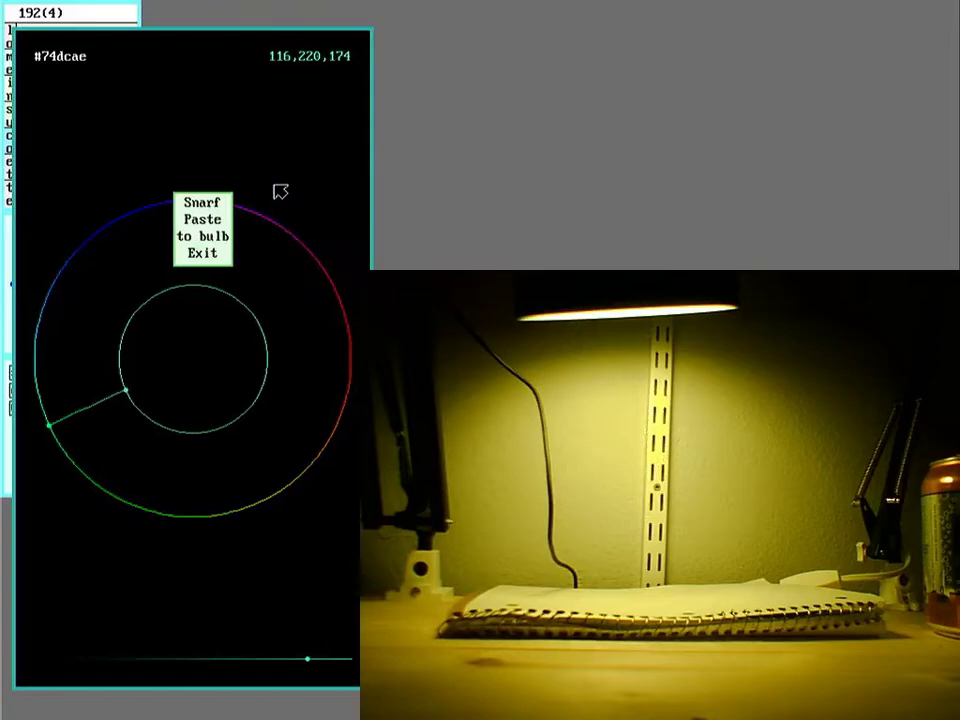
right_click(321, 193)
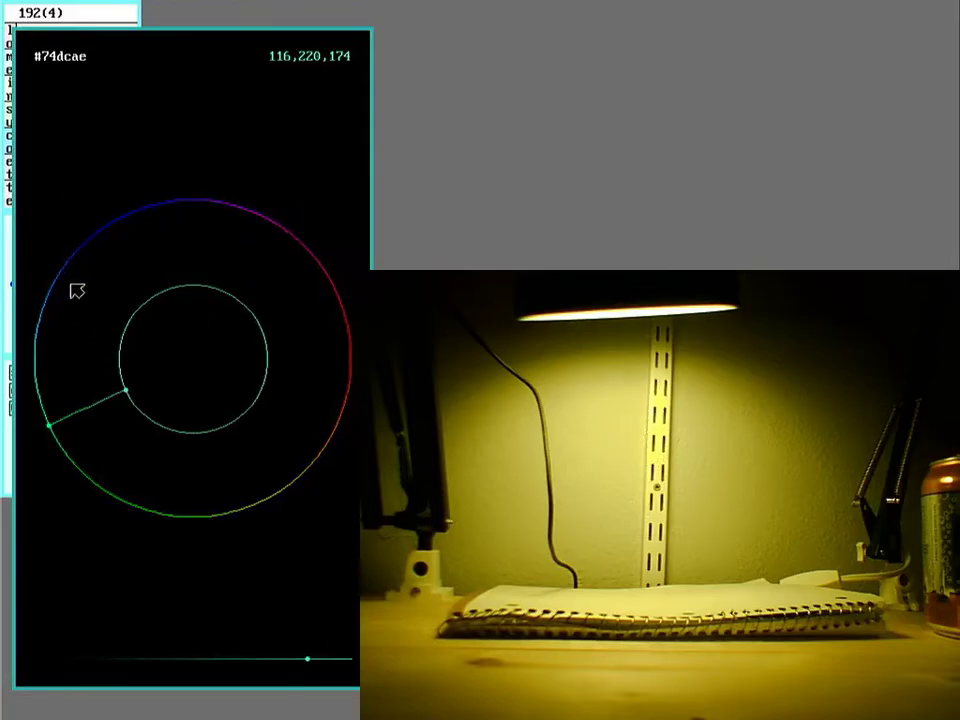
Set the colour picker to a strongly saturated blue at full brightness
click(76, 236)
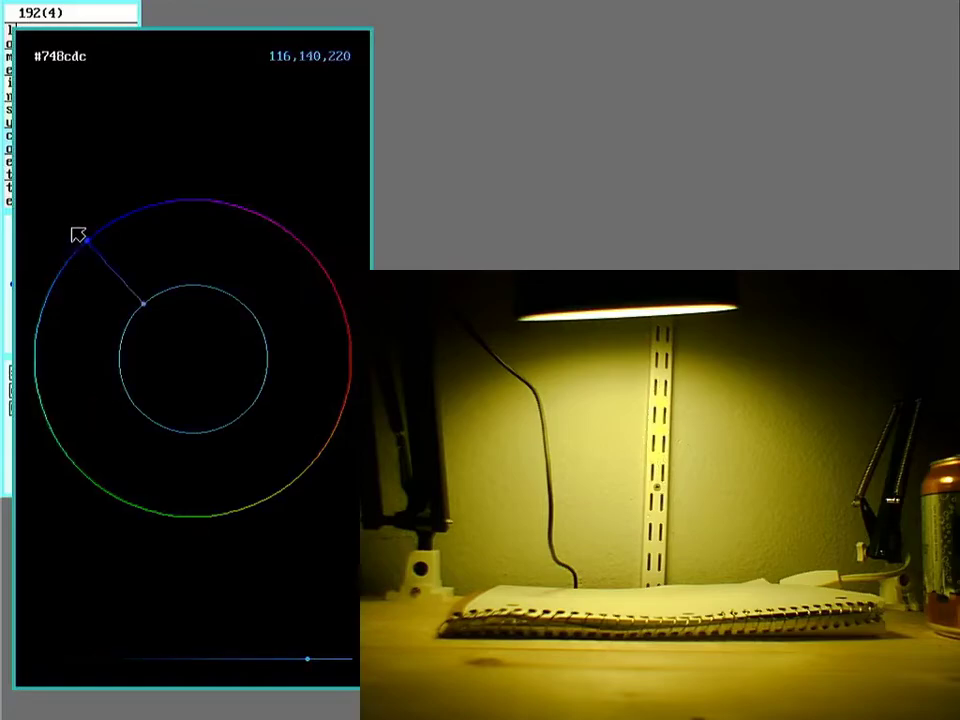
click(88, 246)
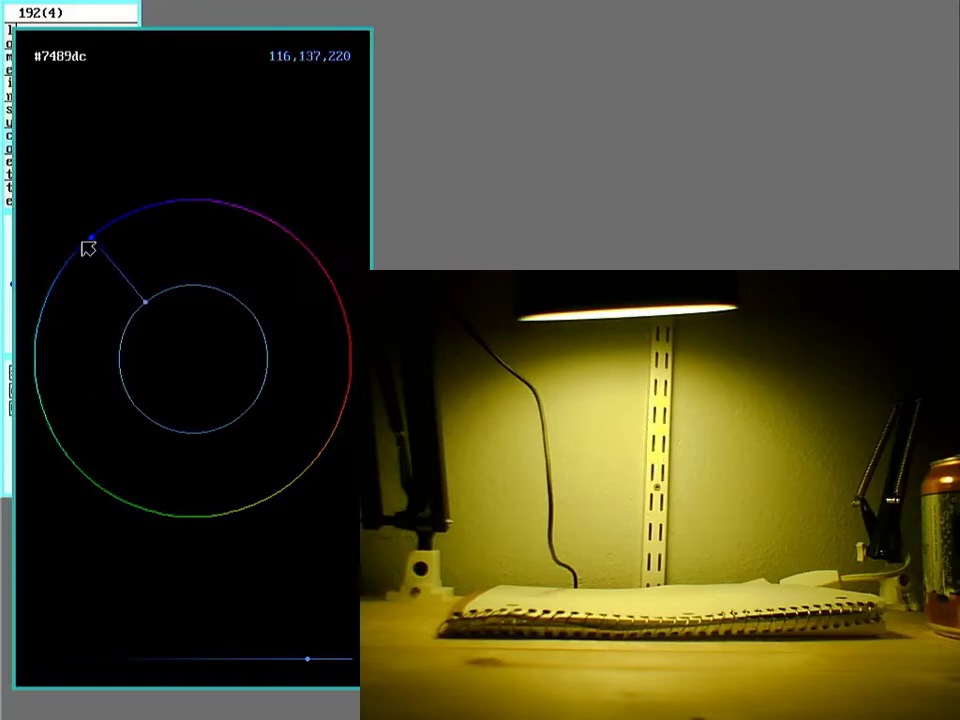
click(150, 312)
drag(145, 316, 104, 280)
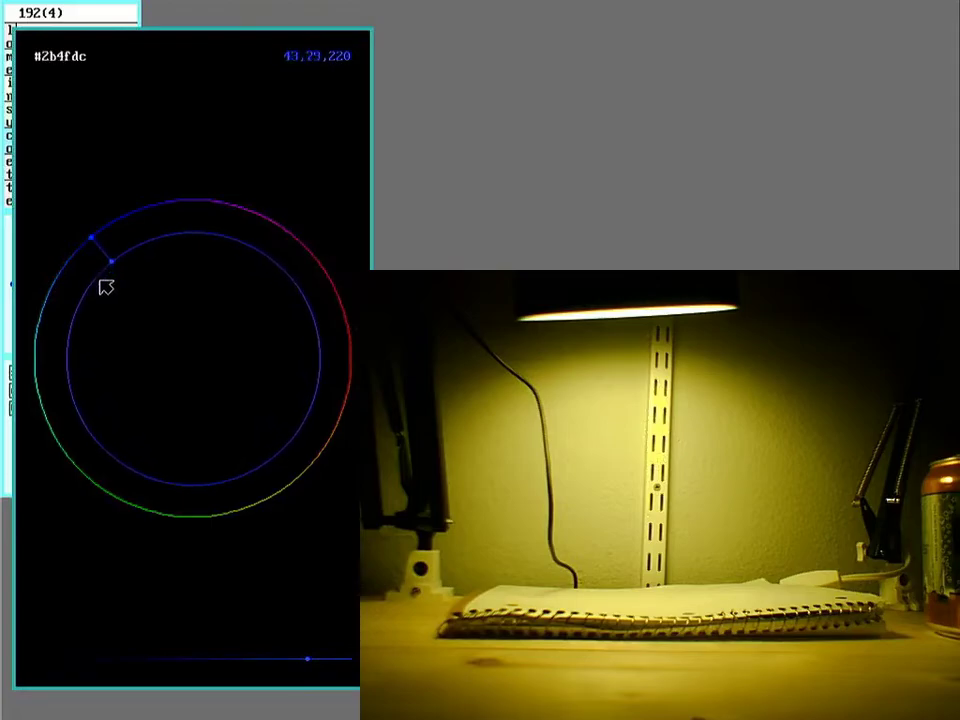
drag(311, 662, 351, 659)
Try a yellow hue, settle on the blue 50,63,255 (#323fff) and send it to the bulb
click(272, 493)
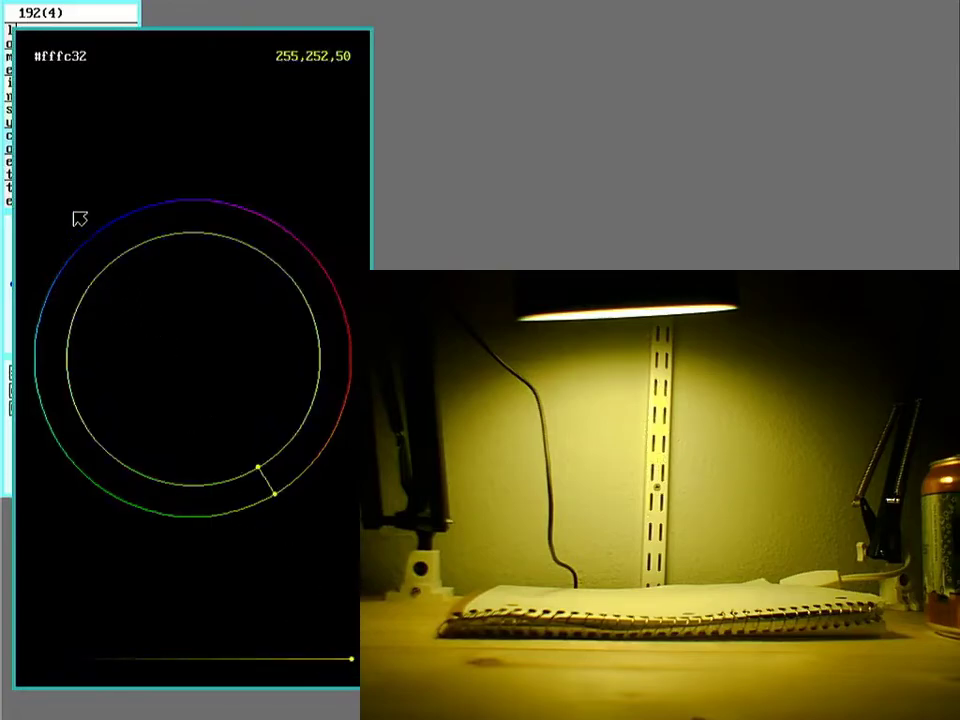
click(109, 223)
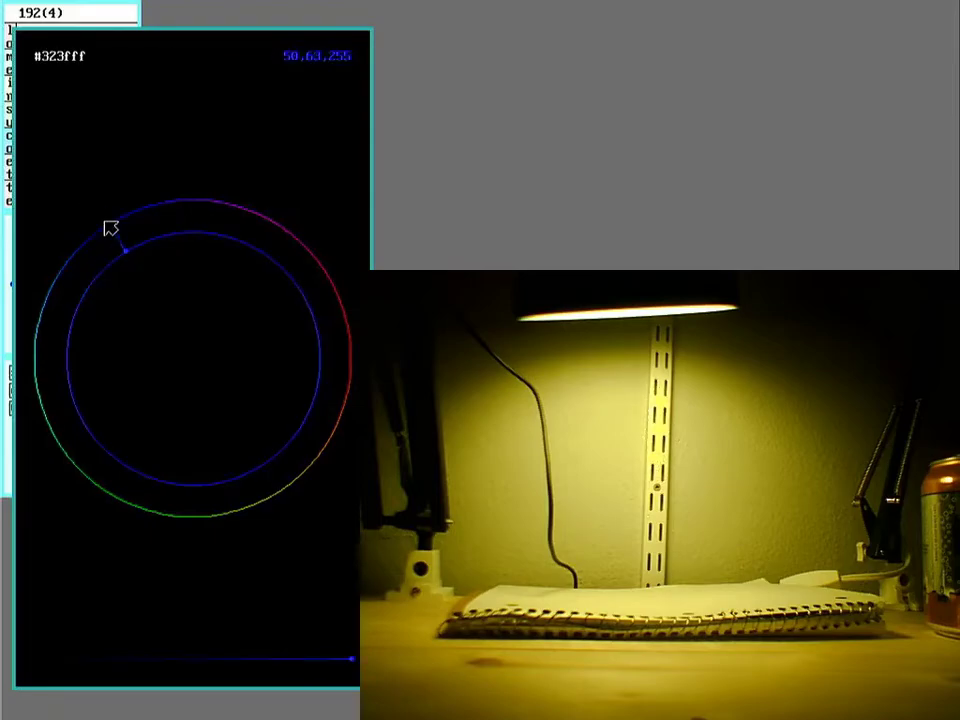
right_click(171, 304)
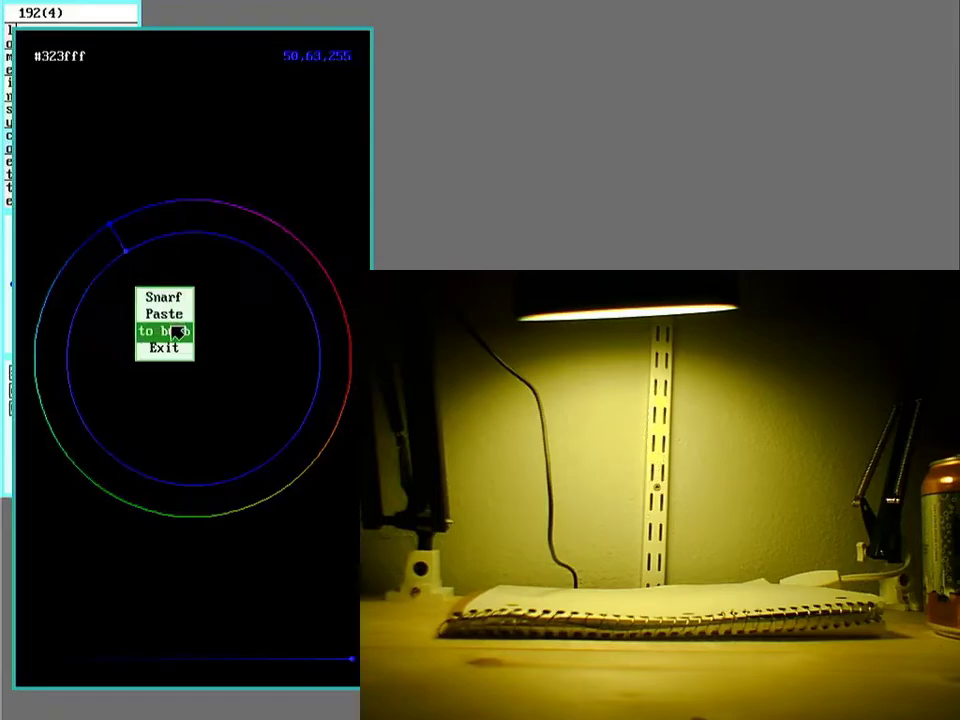
click(177, 333)
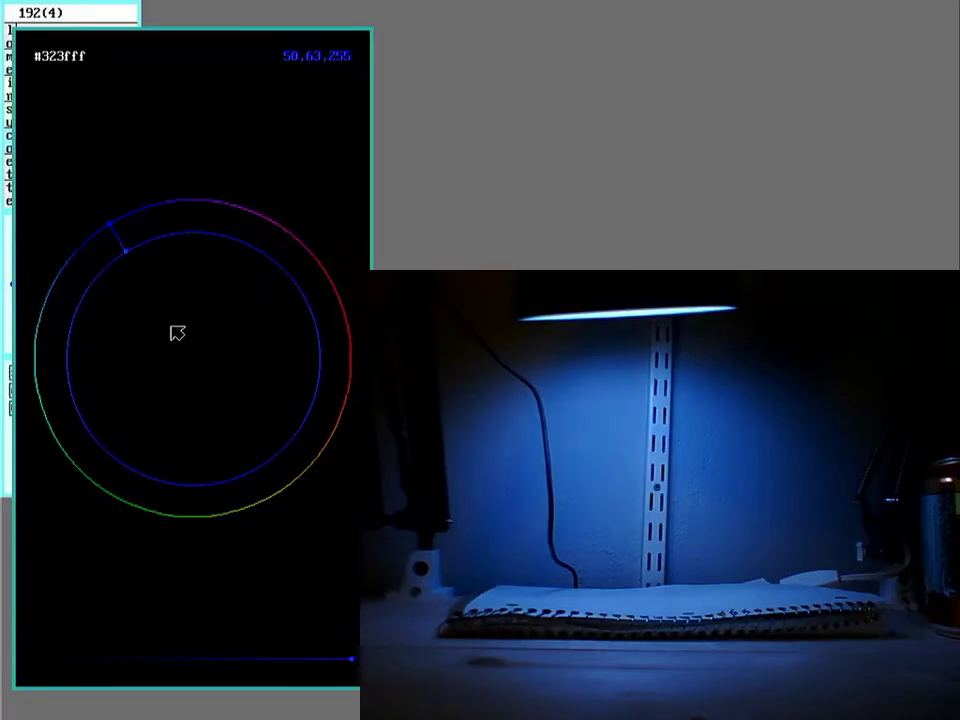
Reduce the blue's saturation to reach 175,180,255 (#afb4ff) and send the colour to the bulb
drag(133, 257, 171, 321)
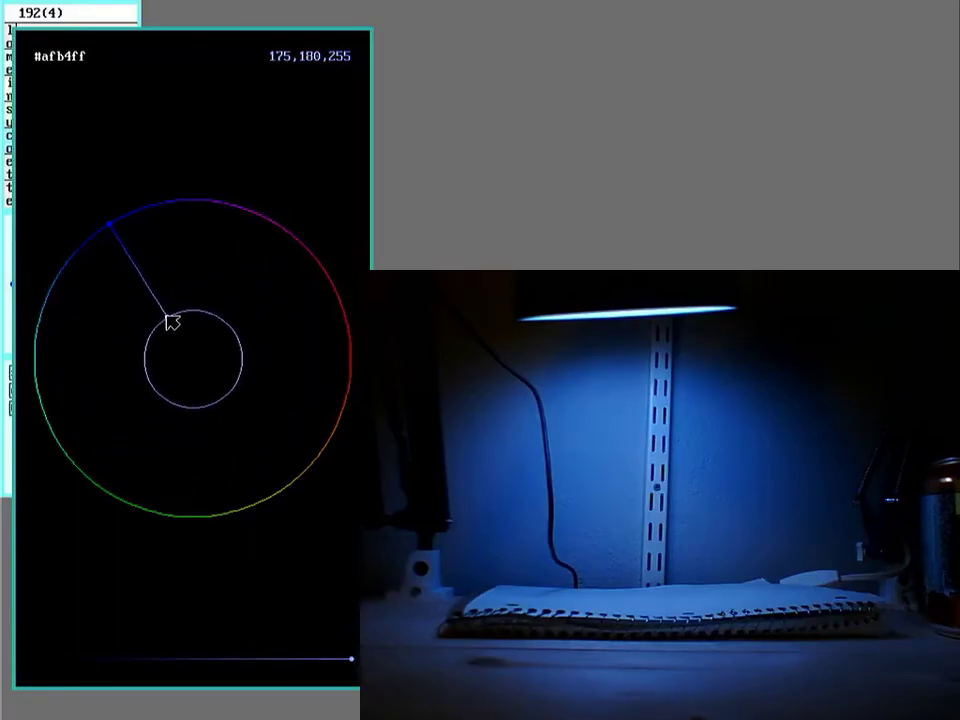
right_click(158, 256)
click(155, 251)
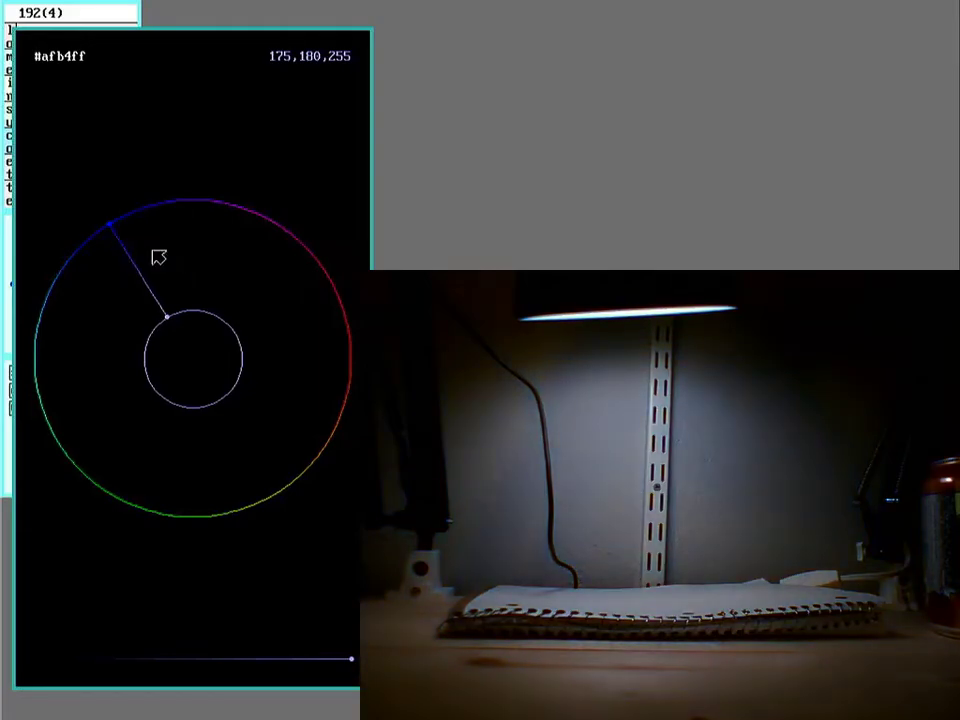
Change the hue to the pale pink 255,175,242 (#ffaff2) and send it to the bulb
click(307, 238)
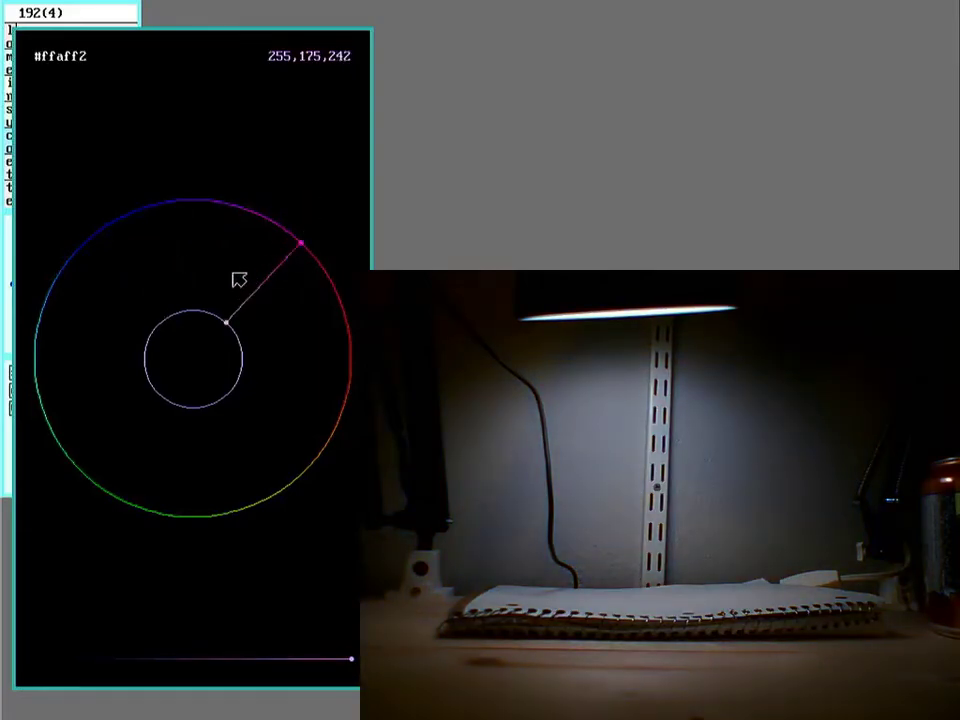
right_click(203, 283)
click(205, 285)
Raise the pink's saturation to reach 255,47,221 (#ff2fdd) and send the colour to the bulb
drag(216, 328, 283, 266)
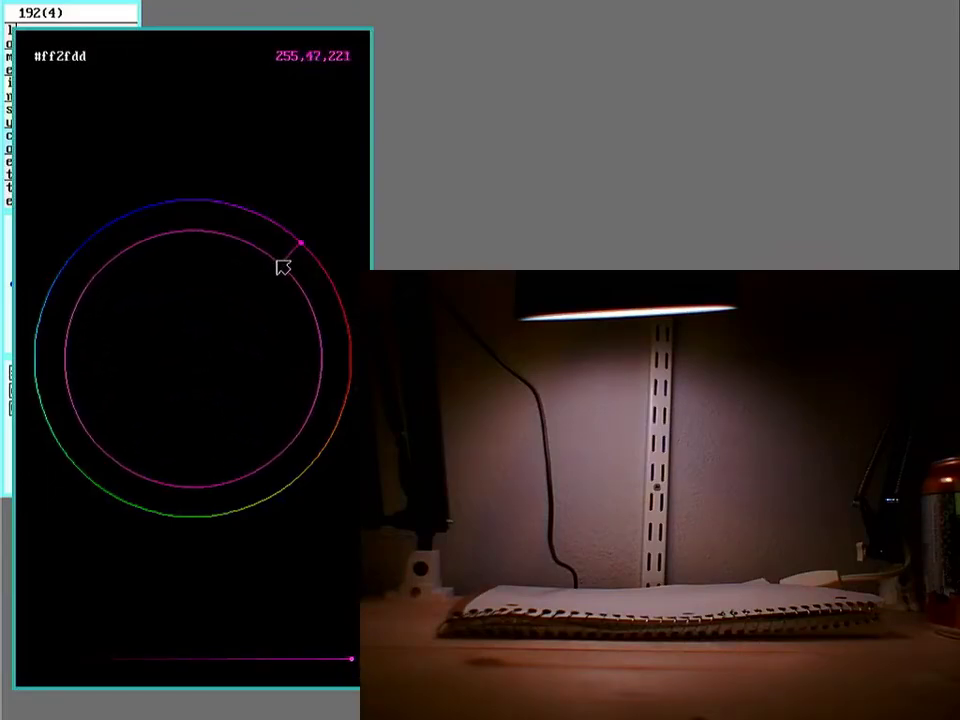
right_click(285, 150)
click(285, 150)
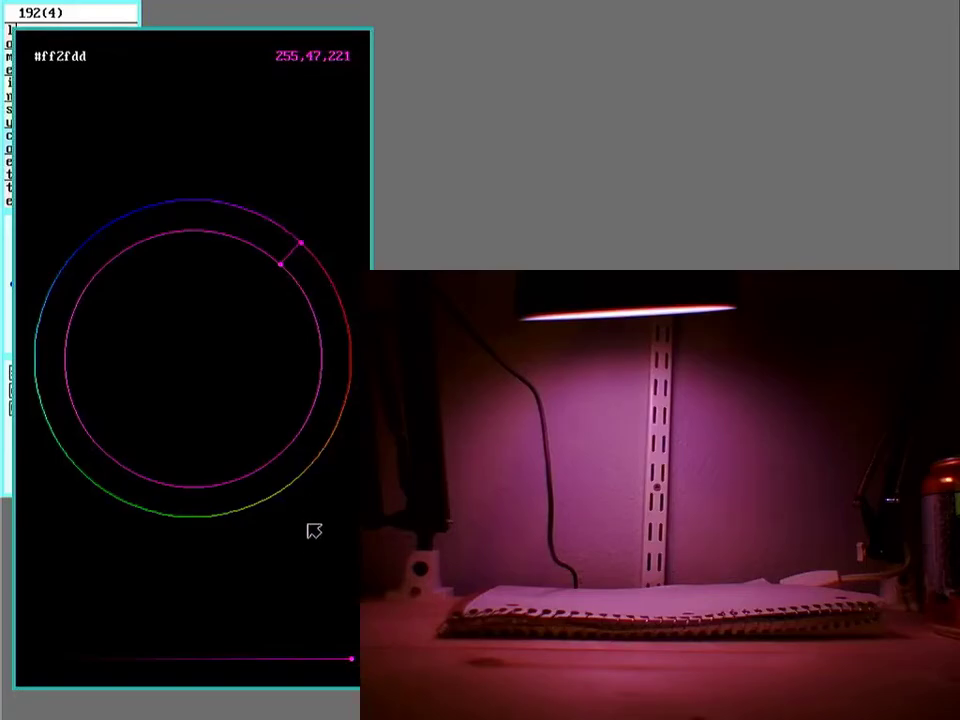
Change the hue to the orange 255,170,47 (#ffaa2f) and send it to the bulb
click(315, 477)
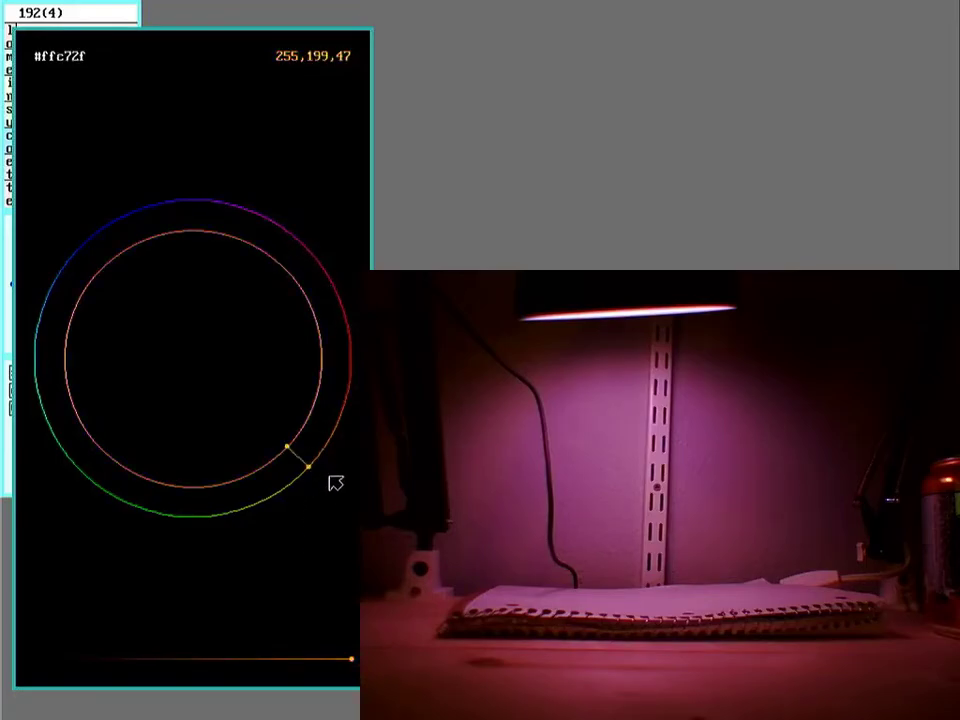
click(339, 463)
right_click(346, 470)
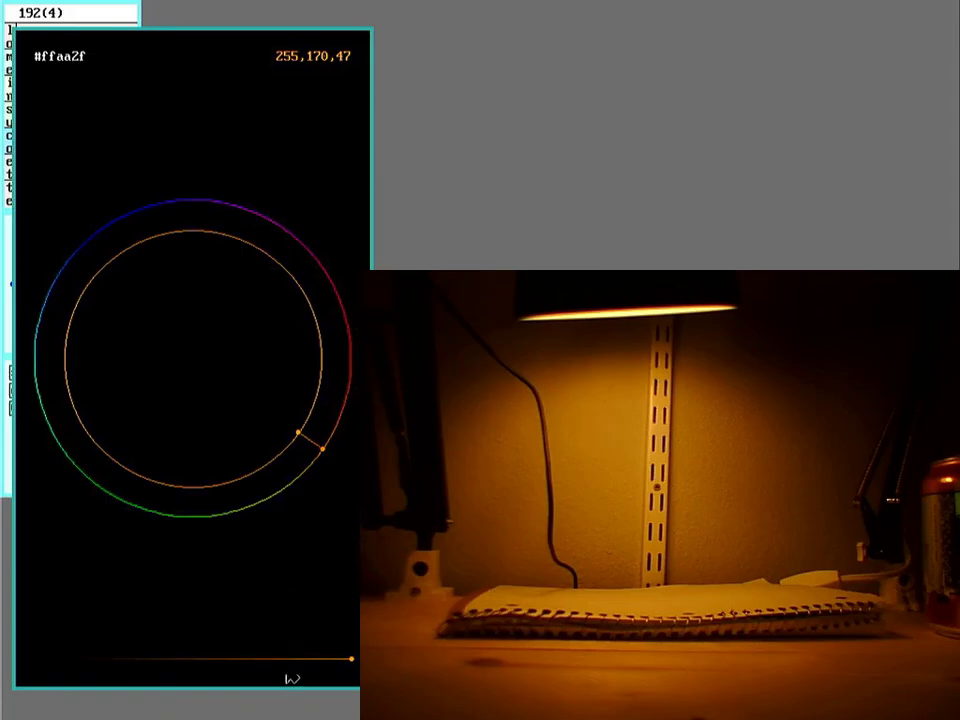
Change the hue to the green 70,255,47 (#46ff2f) and send it to the bulb
right_click(114, 536)
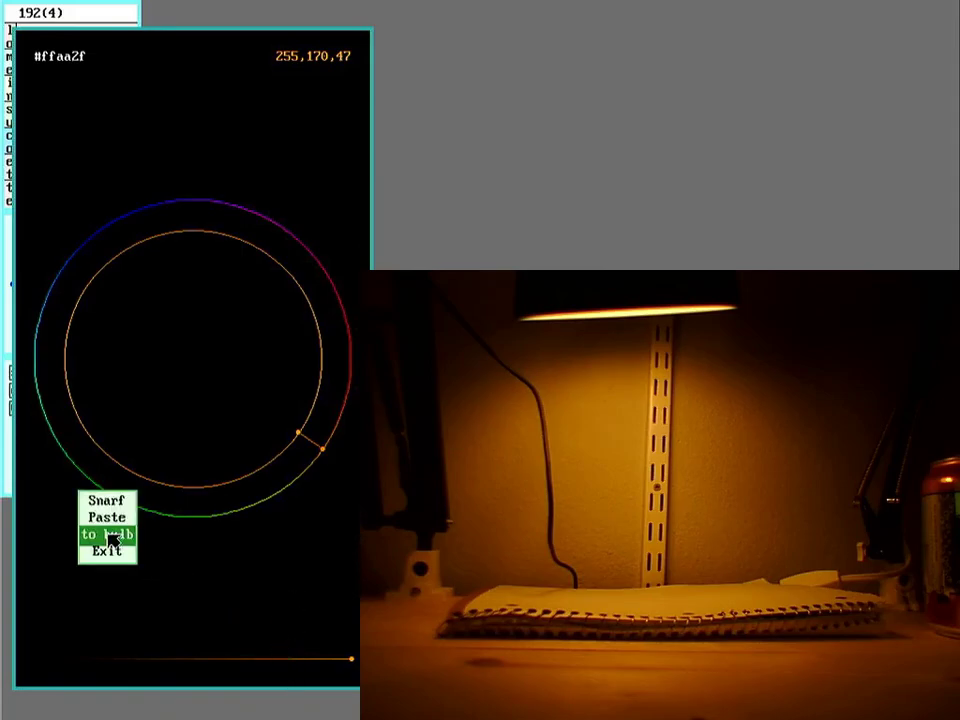
click(116, 549)
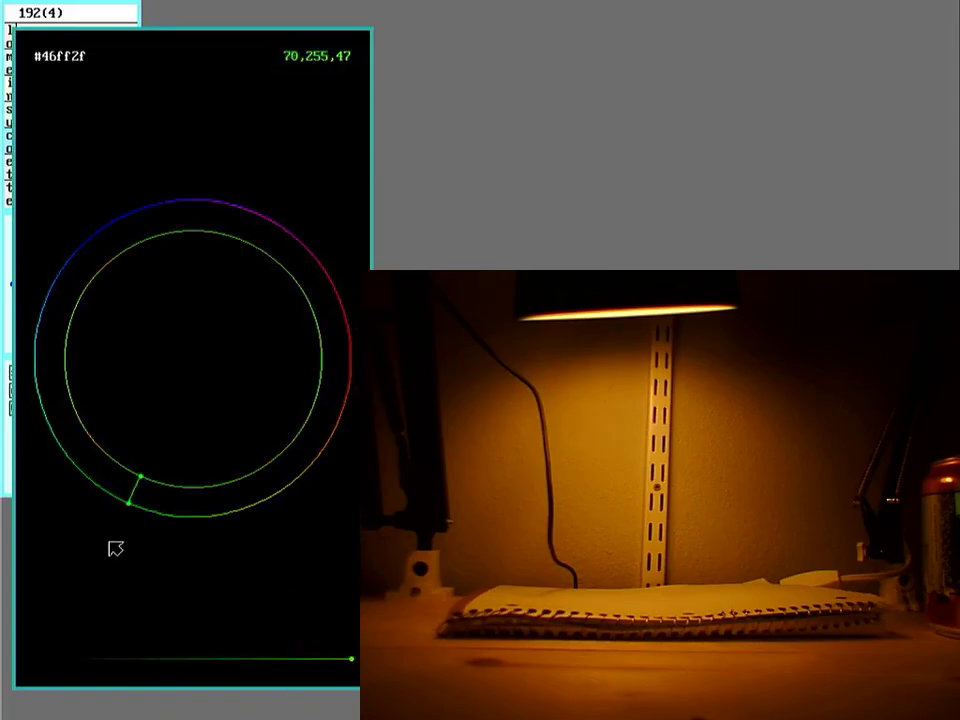
right_click(251, 347)
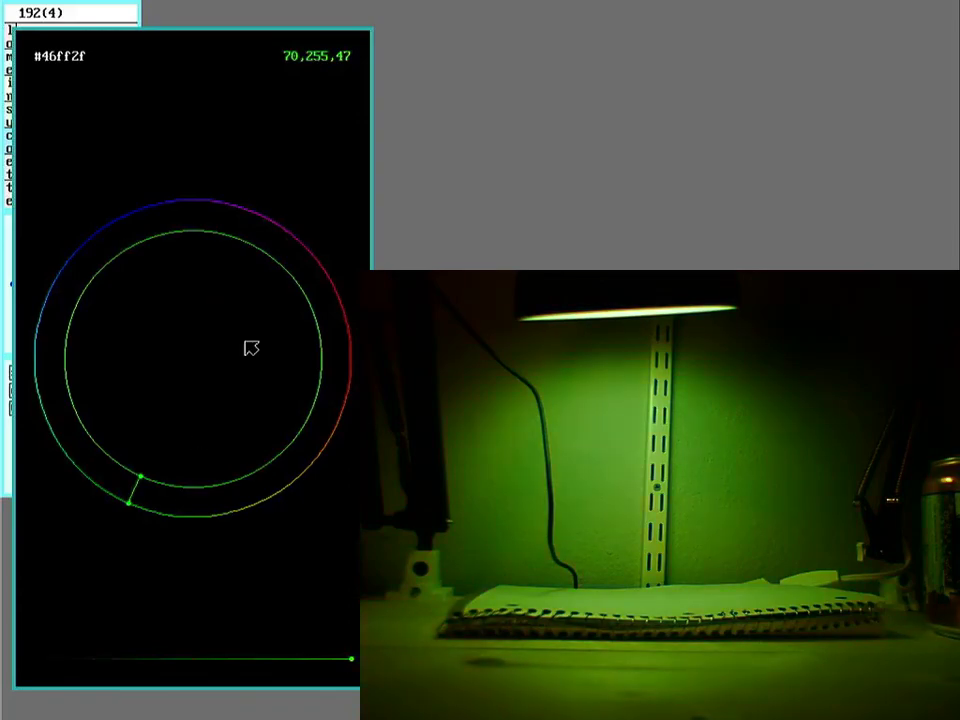